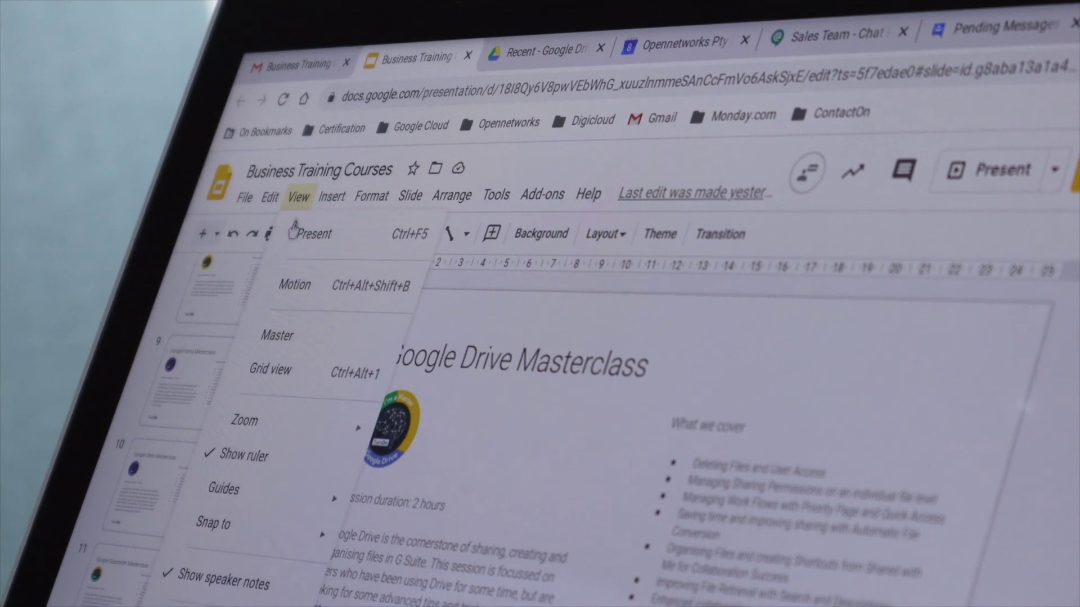
Step: Preview the Title slide and Section header TrainOn layouts in the master editor
left_click(351, 336)
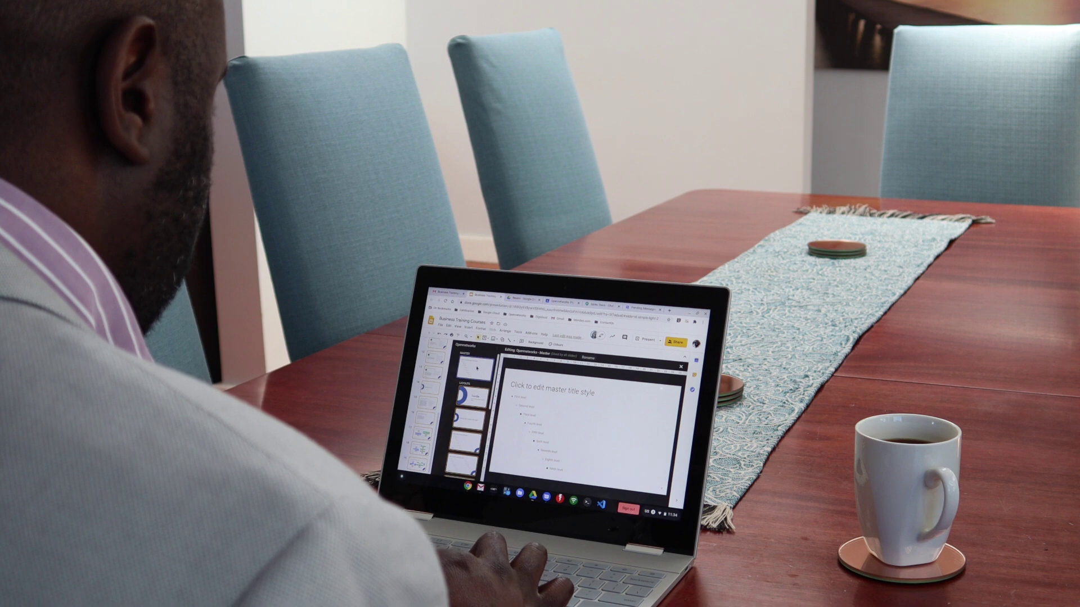
left_click(473, 397)
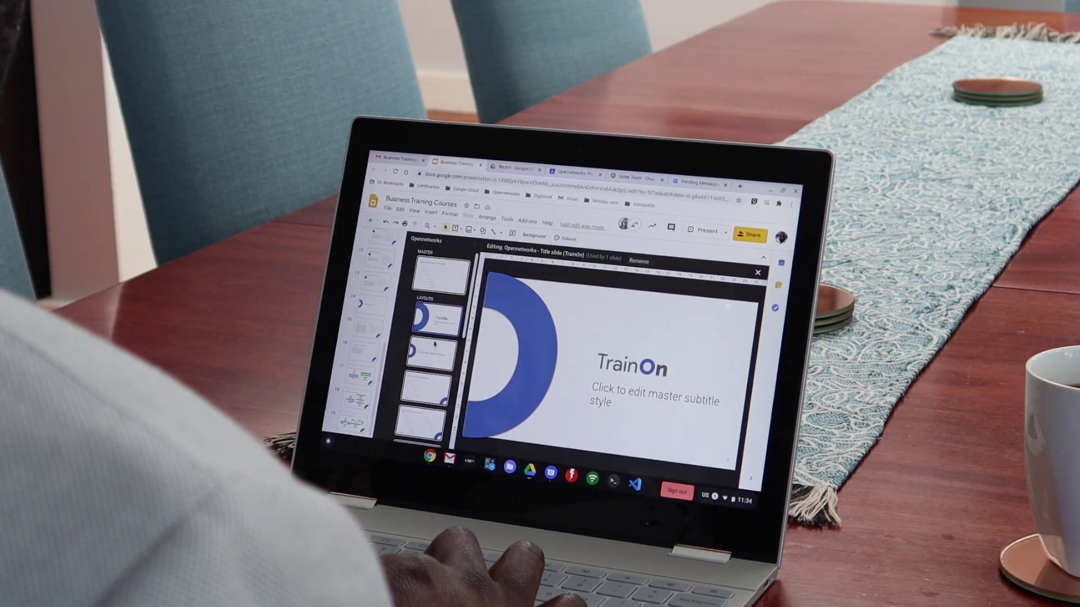
left_click(432, 355)
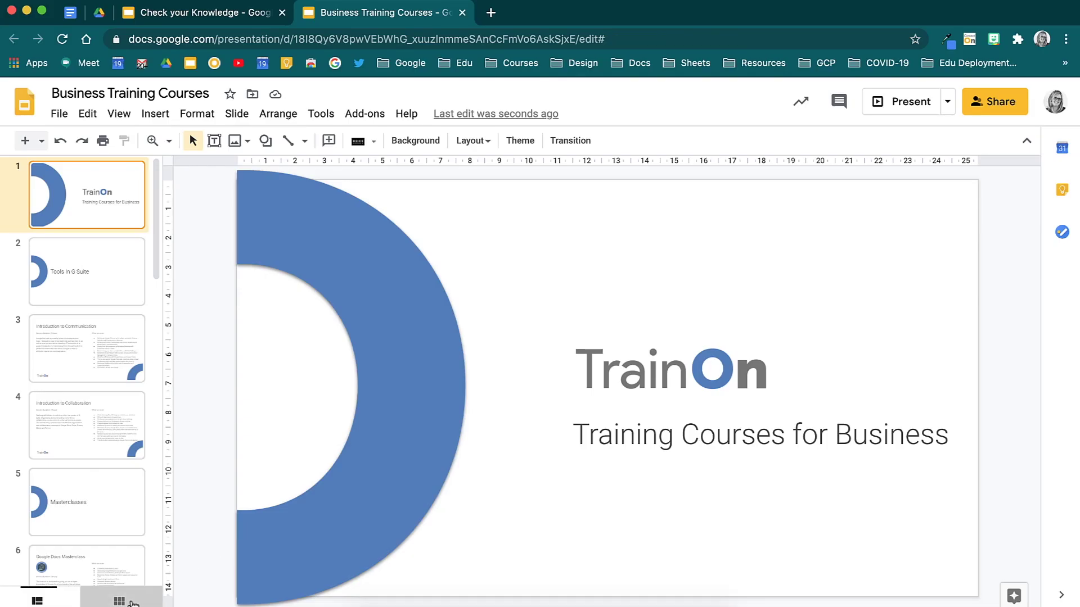
left_click(128, 600)
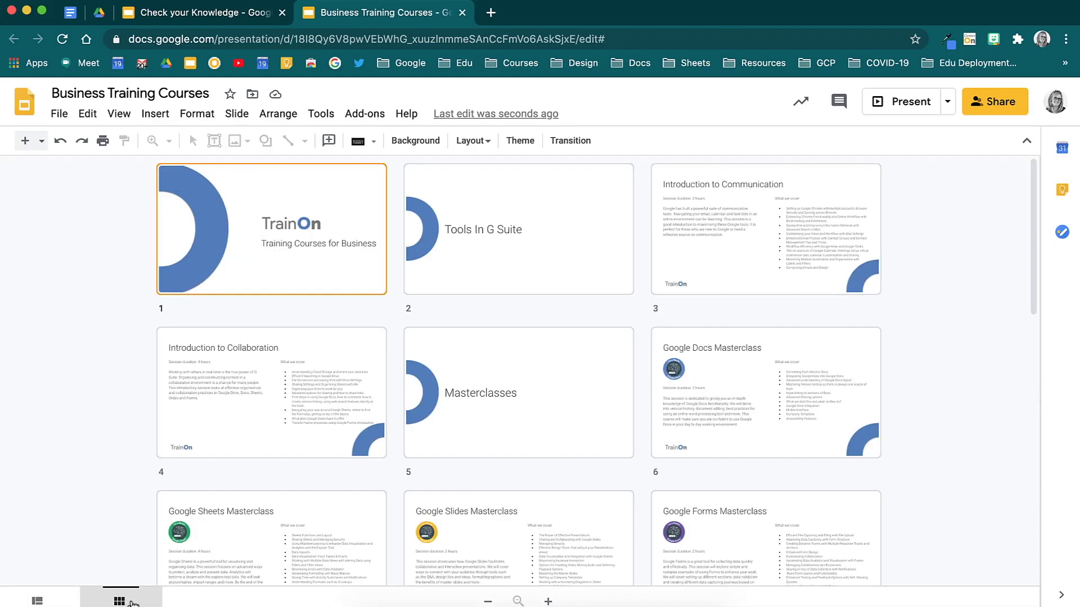
scroll(126, 551, "down", 4)
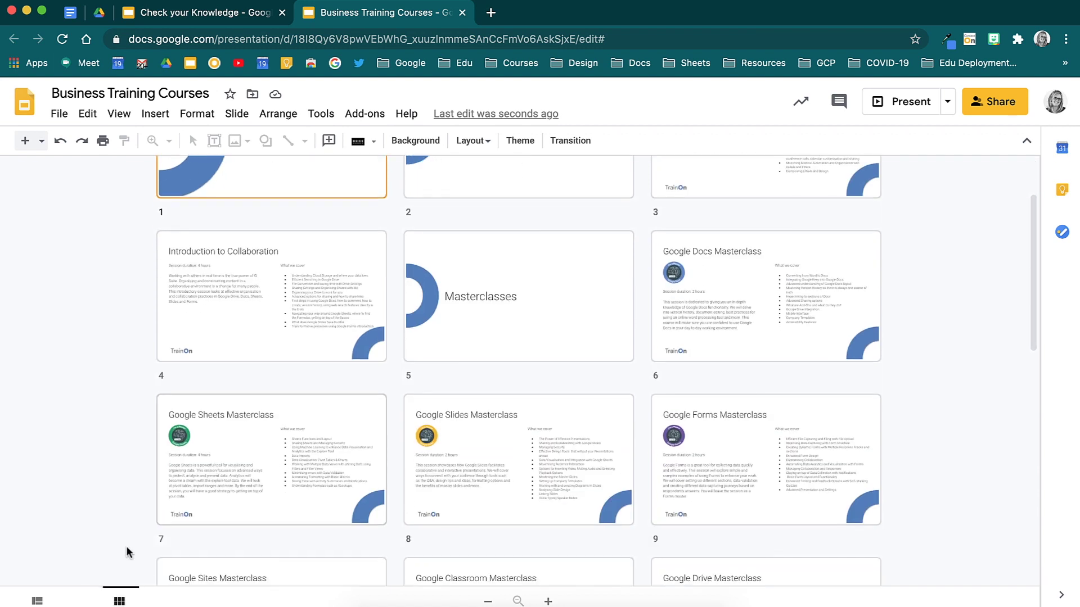
scroll(126, 553, "down", 7)
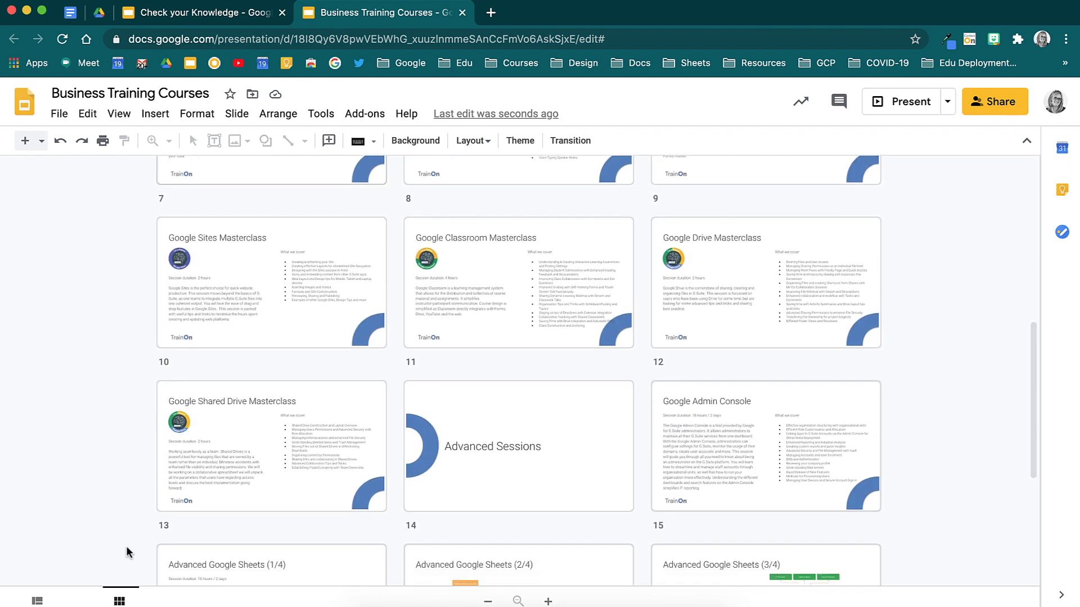
scroll(126, 552, "down", 2)
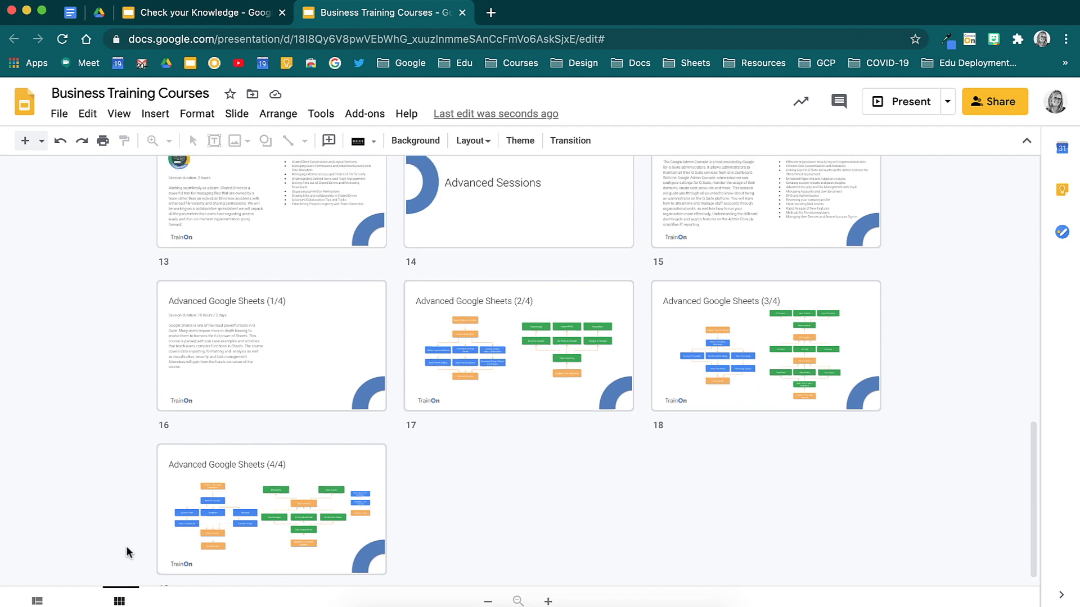
scroll(126, 553, "up", 4)
scroll(126, 552, "up", 2)
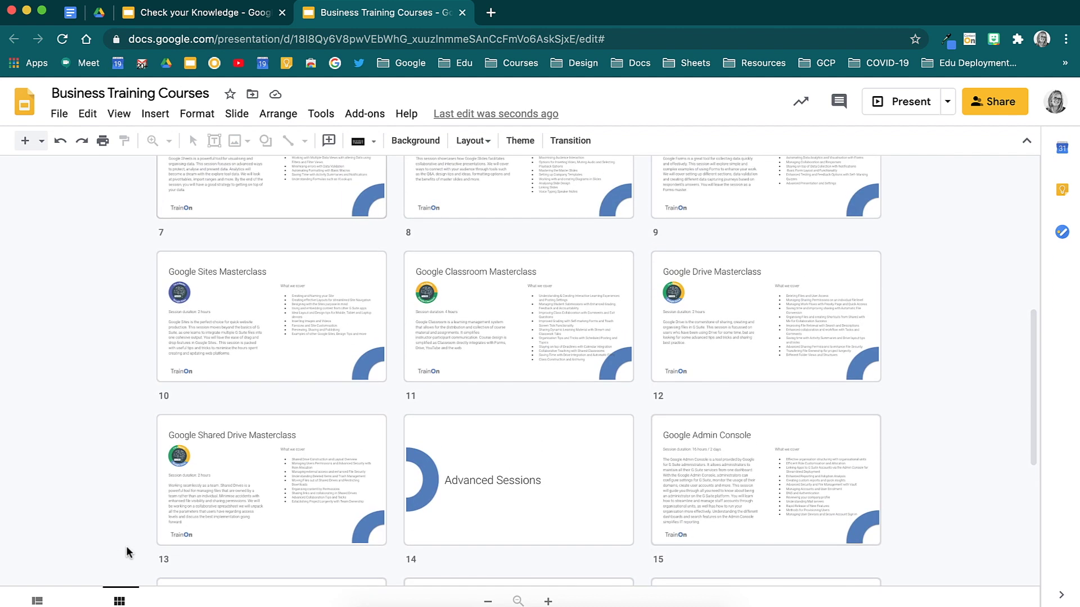
scroll(126, 552, "up", 3)
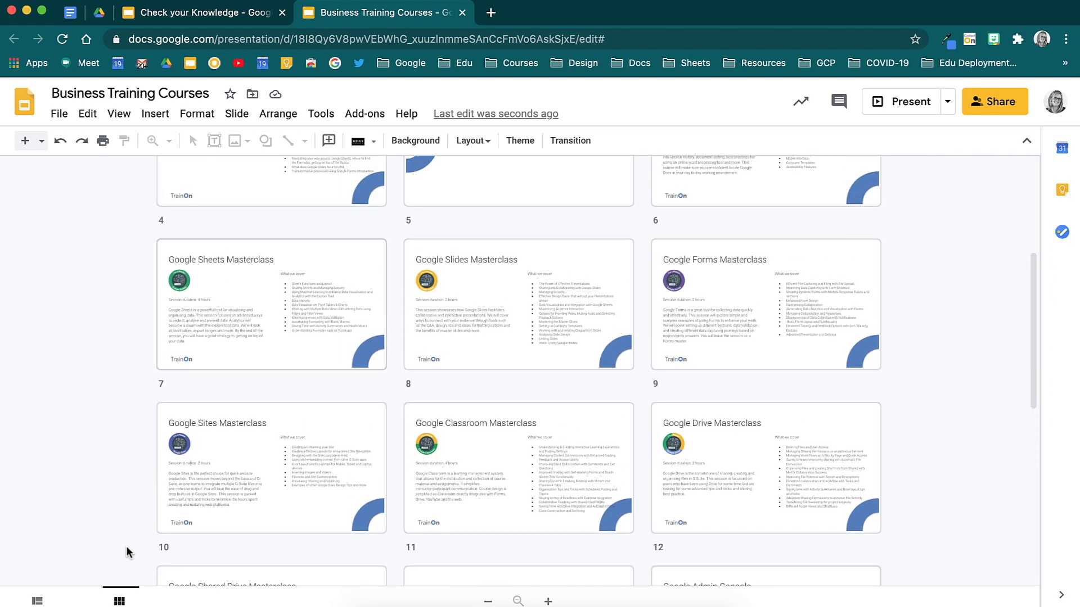
scroll(127, 551, "up", 3)
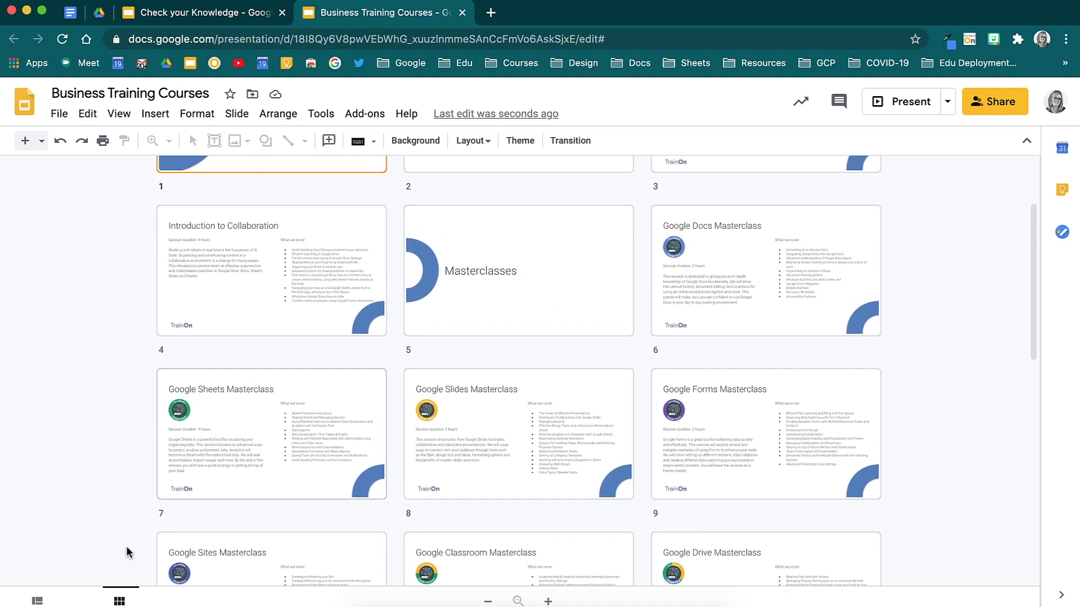
scroll(126, 552, "up", 3)
Step: Visit slide 2, return to slide 1, and preview the new-slide layouts without adding one
left_click(37, 601)
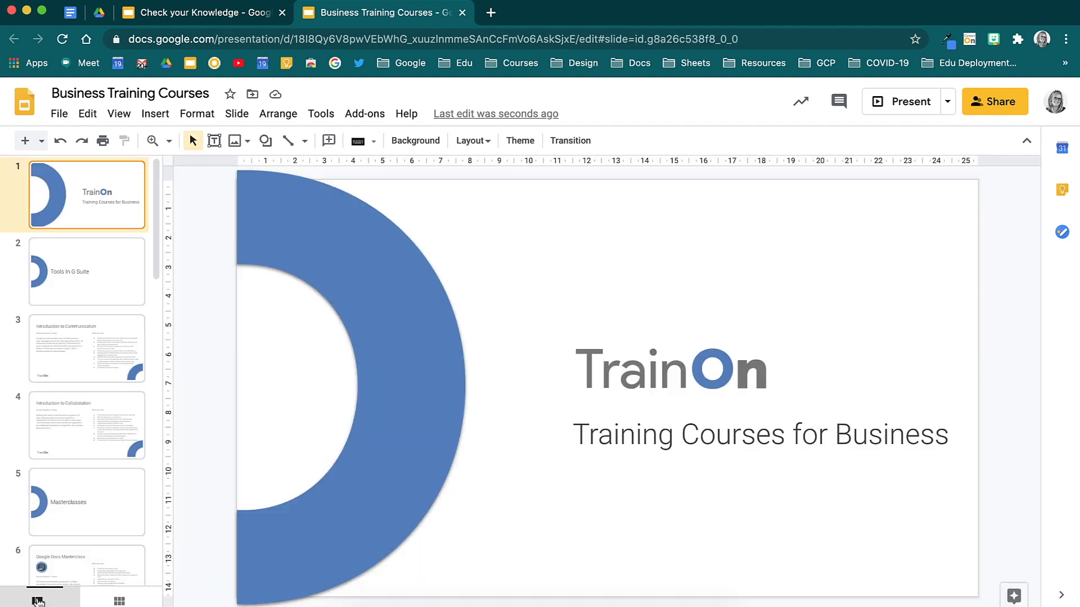
left_click(120, 262)
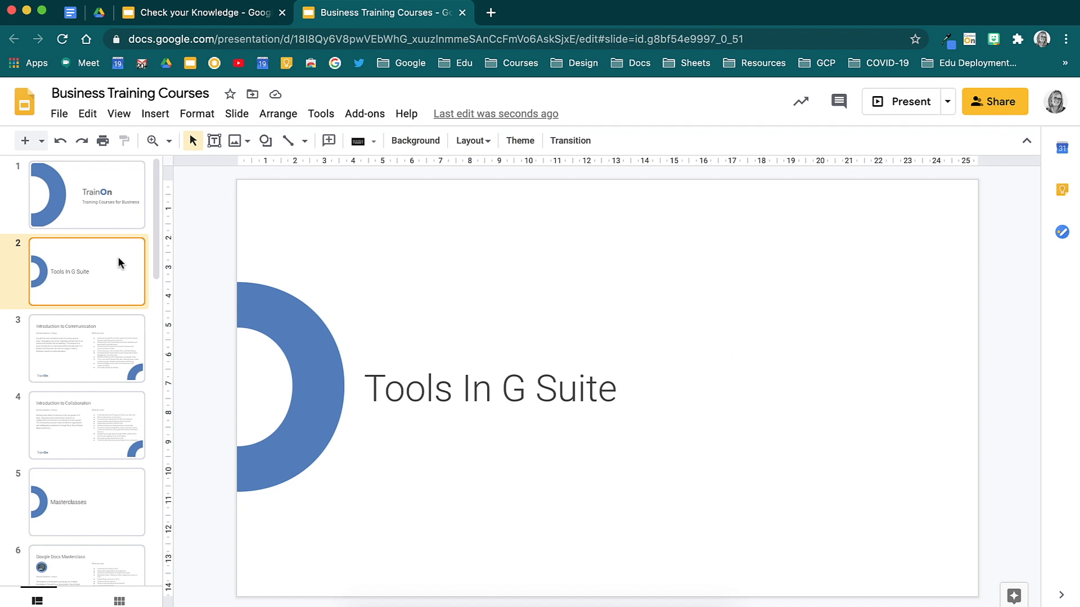
key("Up")
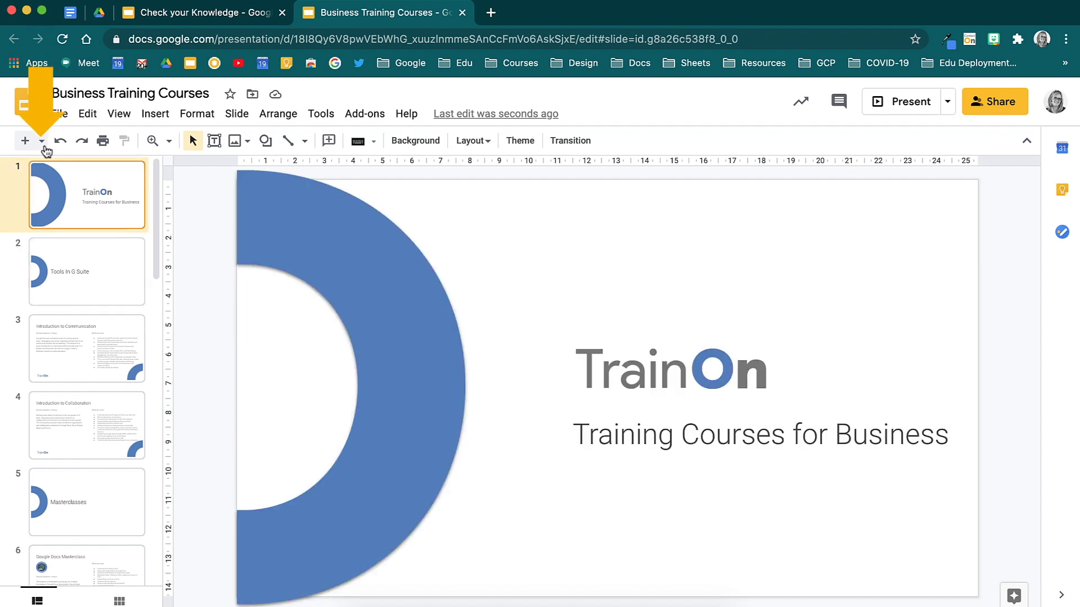
left_click(42, 144)
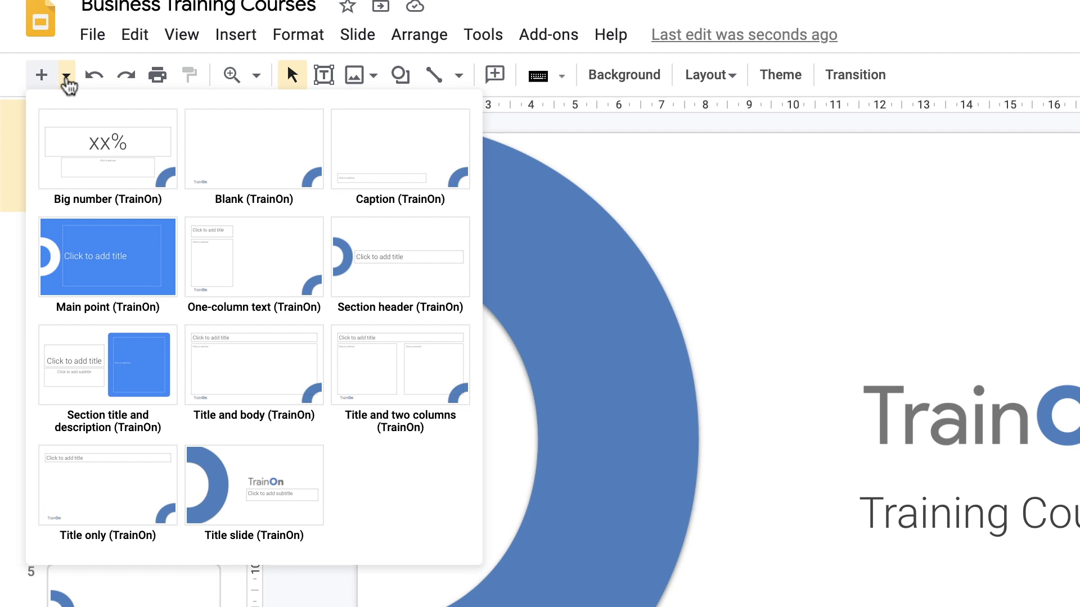
left_click(67, 82)
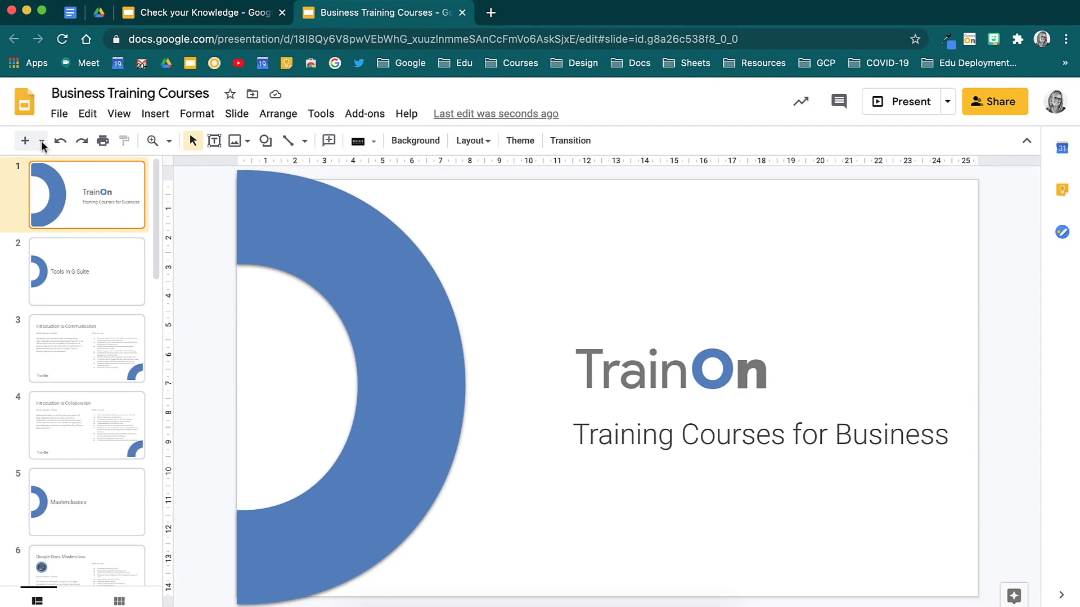
Step: Scroll the filmstrip down and select slide 6, Google Docs Masterclass
left_click_drag(441, 243, 371, 277)
left_click_drag(432, 234, 297, 305)
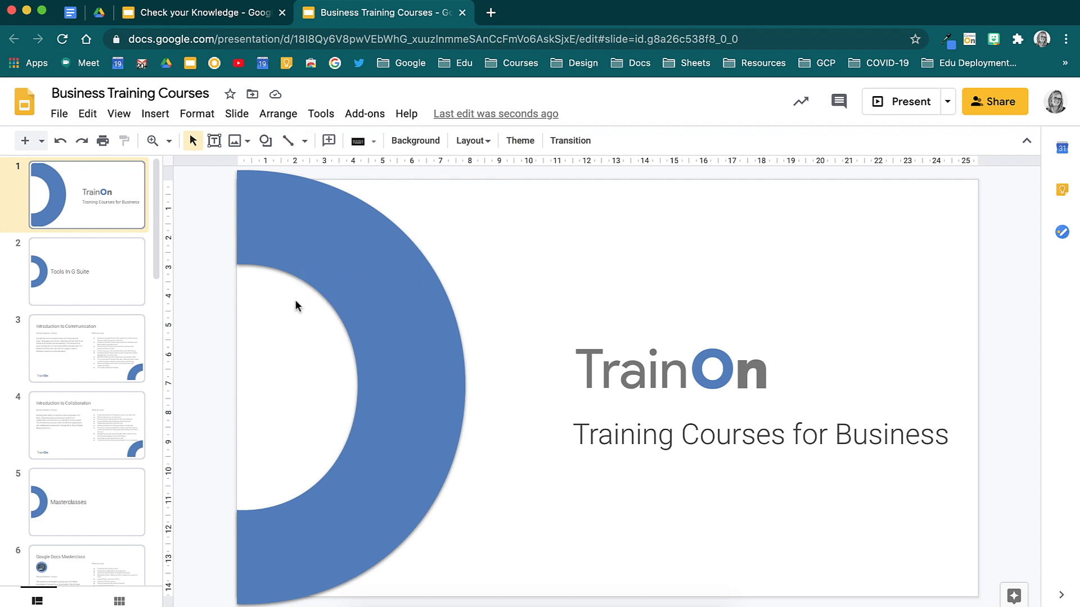
scroll(70, 529, "down", 2)
left_click(70, 529)
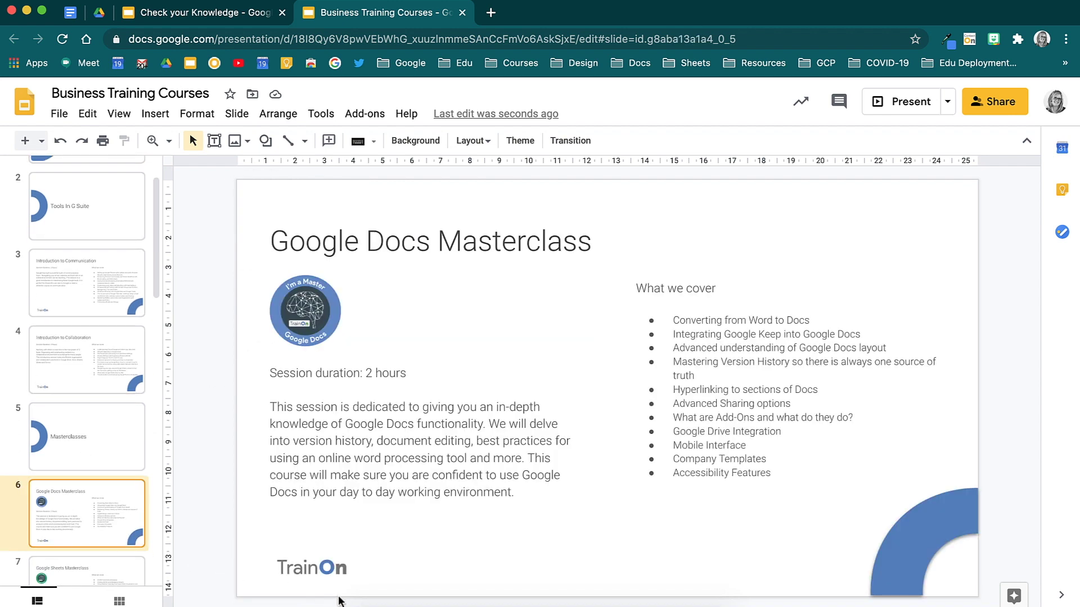
left_click_drag(341, 596, 285, 567)
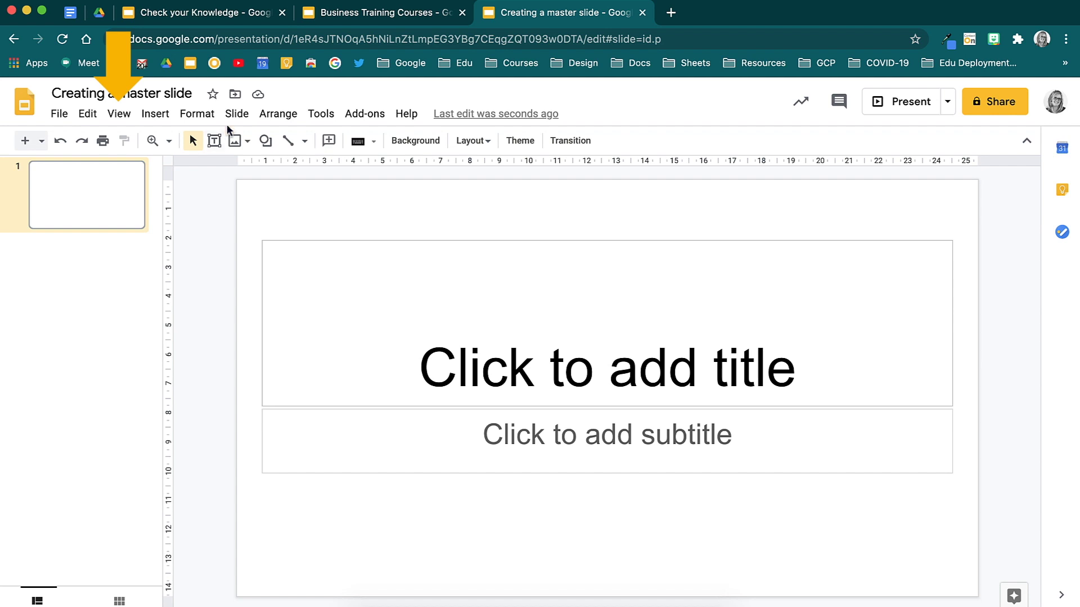
Step: Use the View menu to bring up the Simple light master and its layouts
left_click(123, 116)
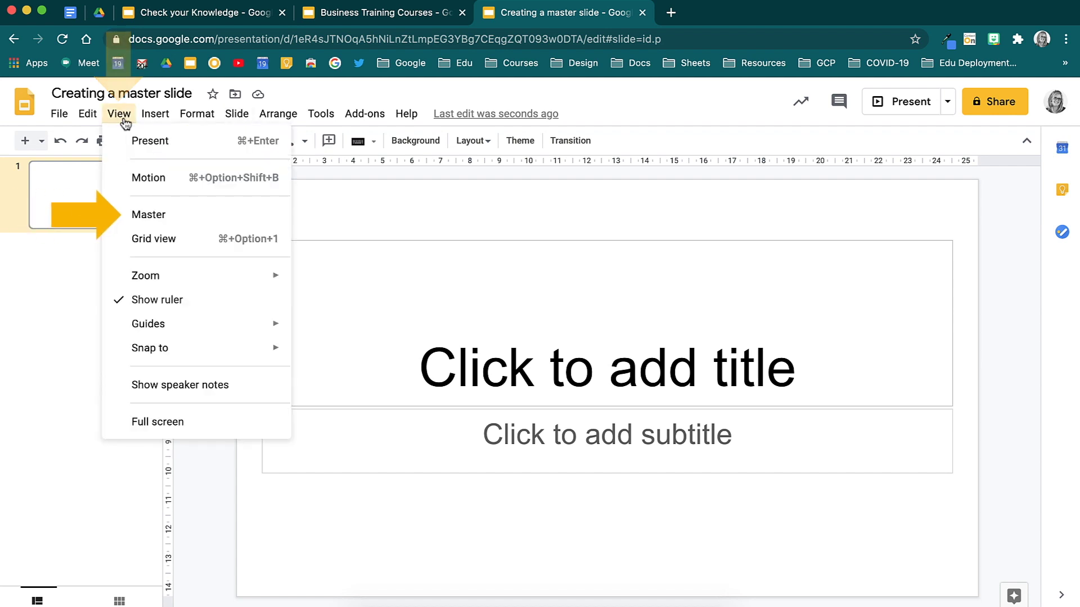
mouse_move(217, 124)
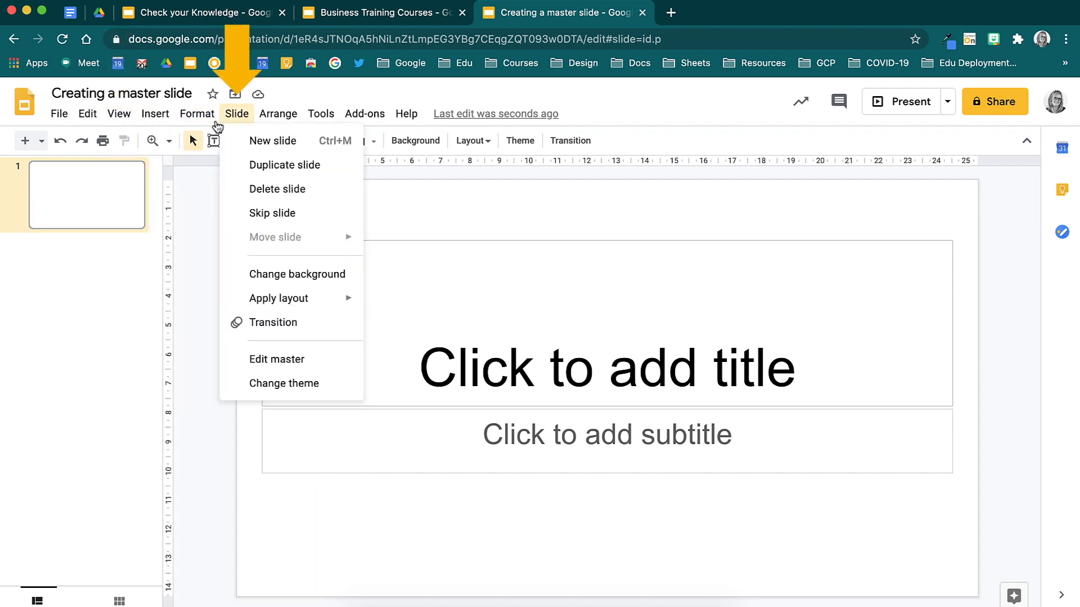
left_click(335, 357)
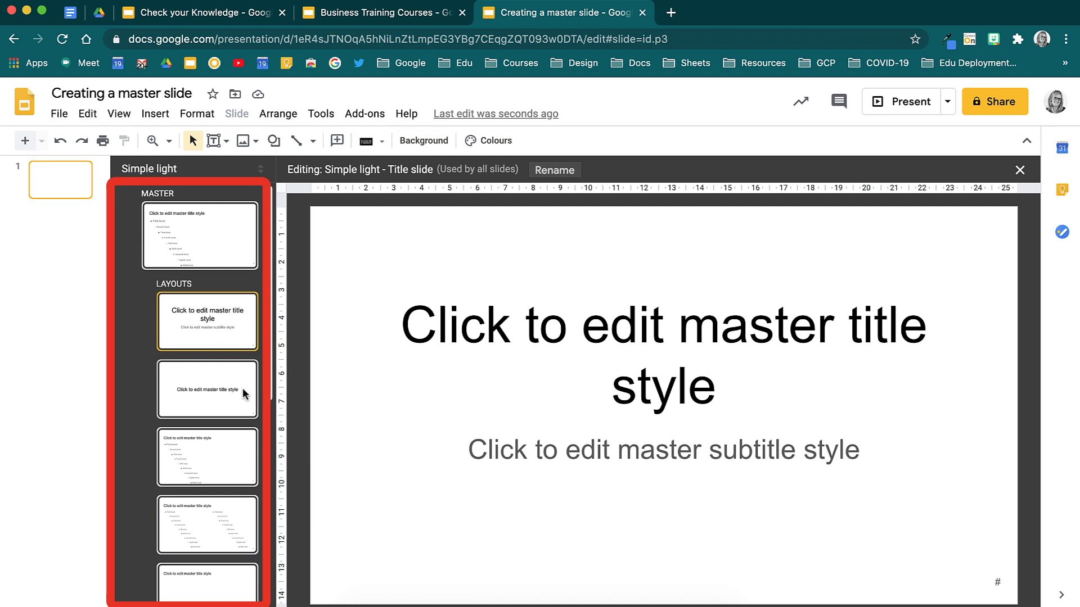
Step: Browse the Title slide, Section header, Title and body and two-column layouts, then select the master
left_click(243, 389)
left_click(243, 456)
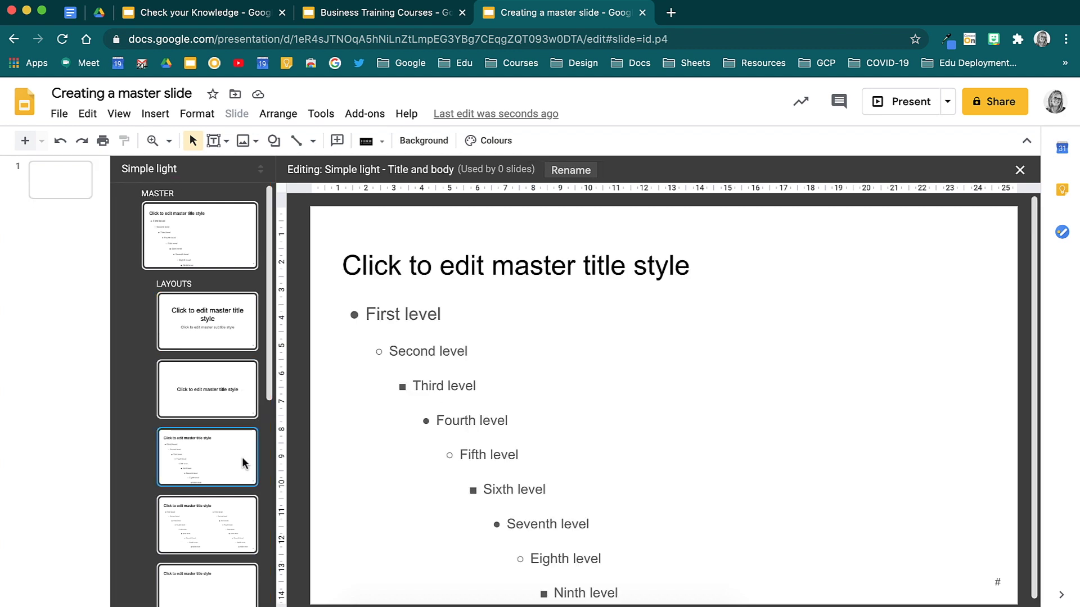
left_click(234, 500)
left_click(227, 256)
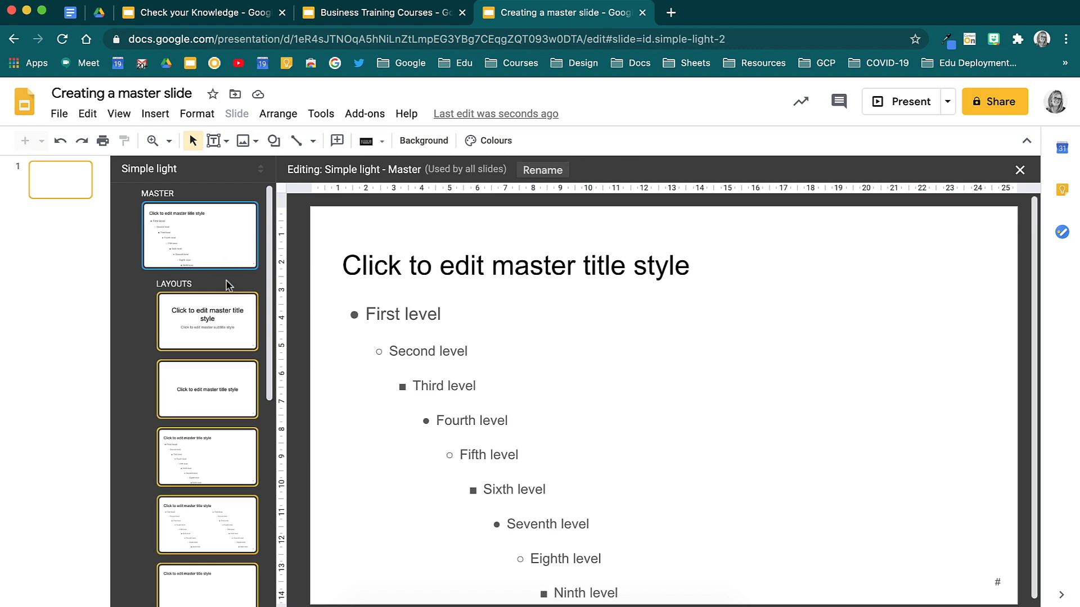
left_click(225, 318)
left_click(226, 392)
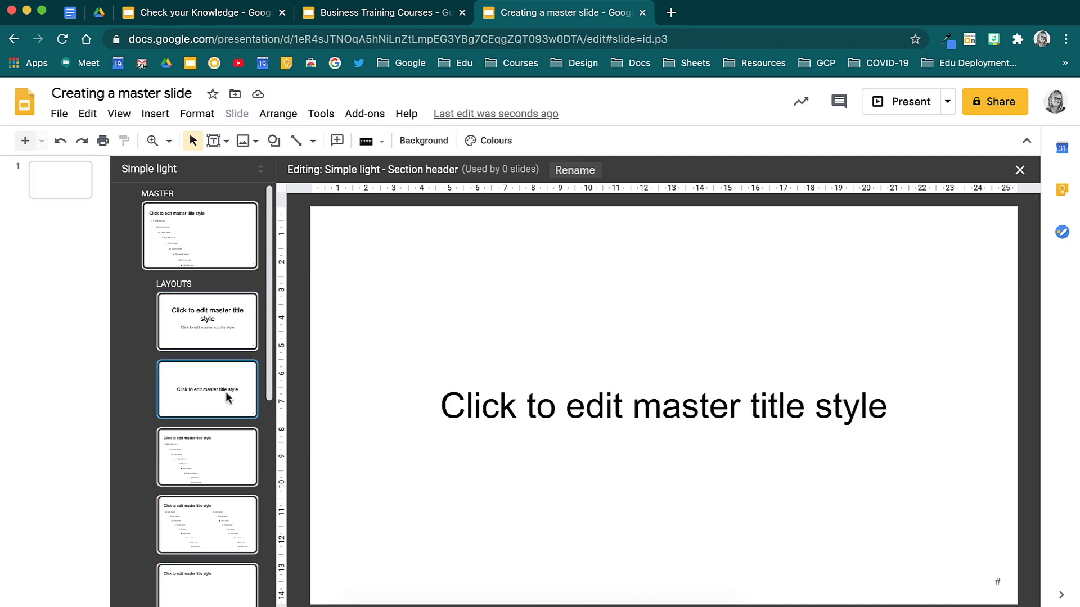
left_click(229, 447)
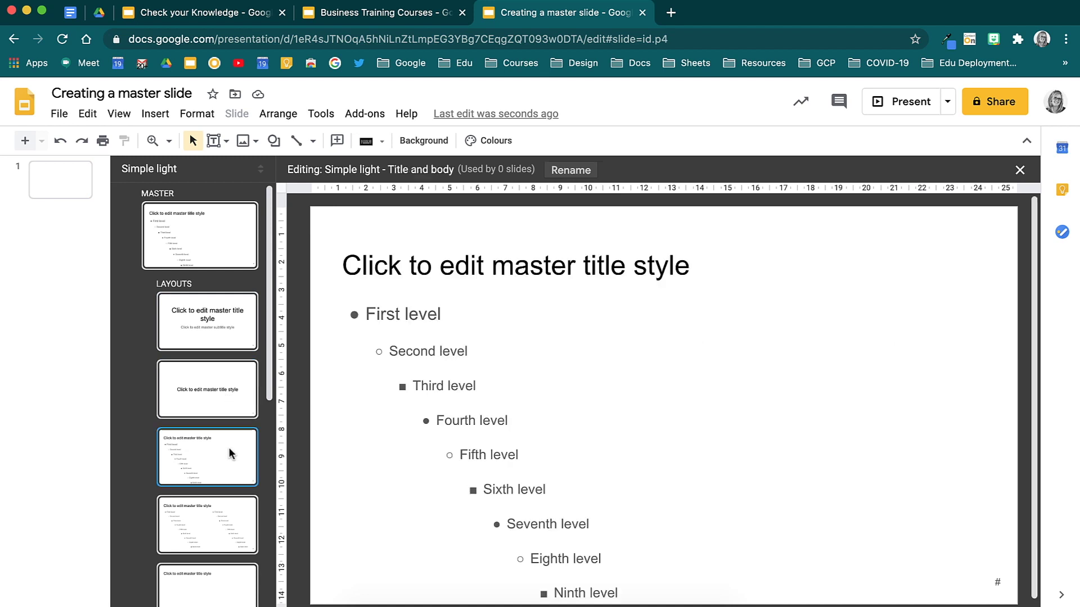
left_click(209, 252)
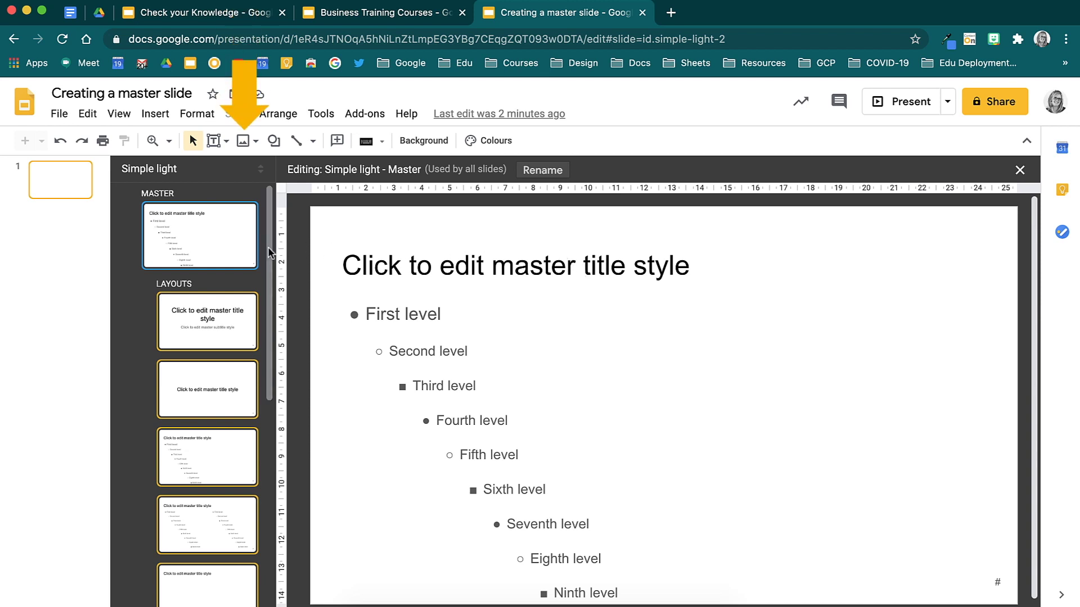
Step: Upload Logo.png onto the master and shrink it into the bottom-left corner
left_click(256, 142)
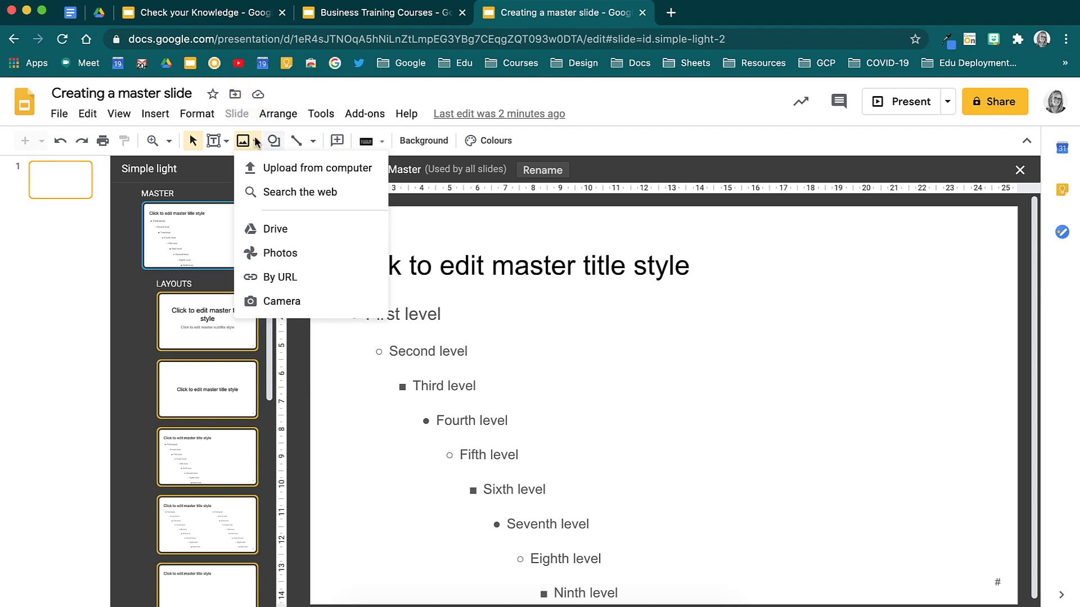
left_click(353, 170)
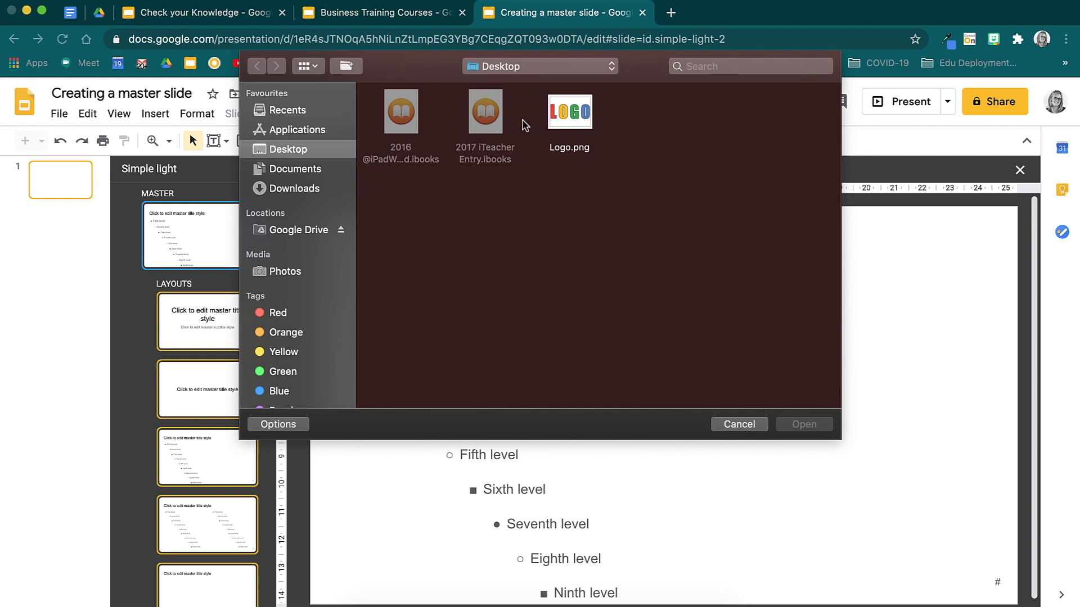
left_click(569, 115)
left_click(804, 424)
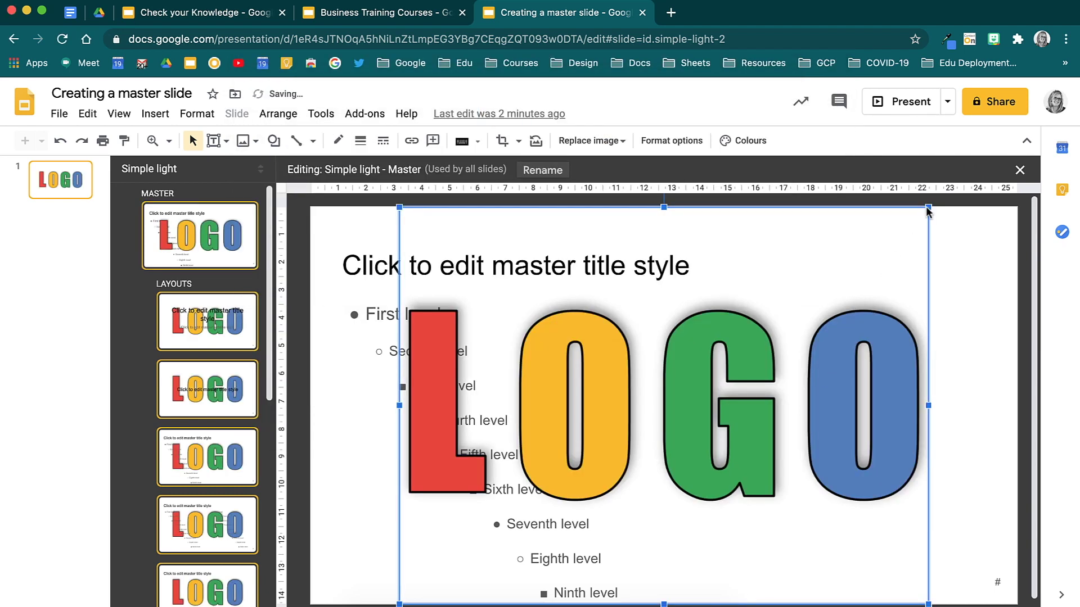
left_click_drag(927, 208, 415, 513)
left_click_drag(380, 548, 384, 573)
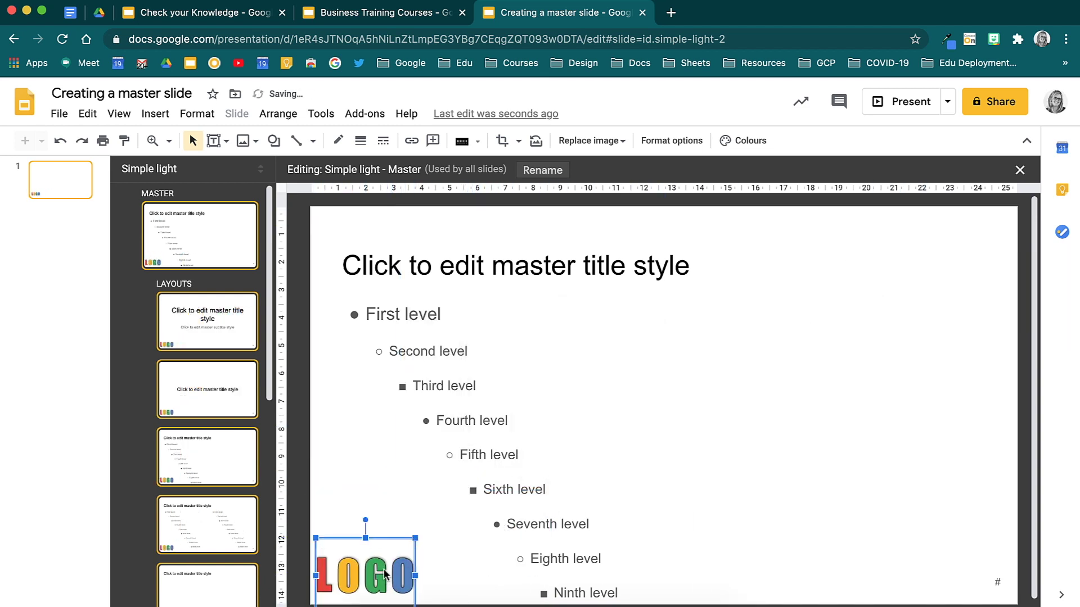
Step: Set all master body text levels to Roboto Normal and change their text colour
triple_click(368, 500)
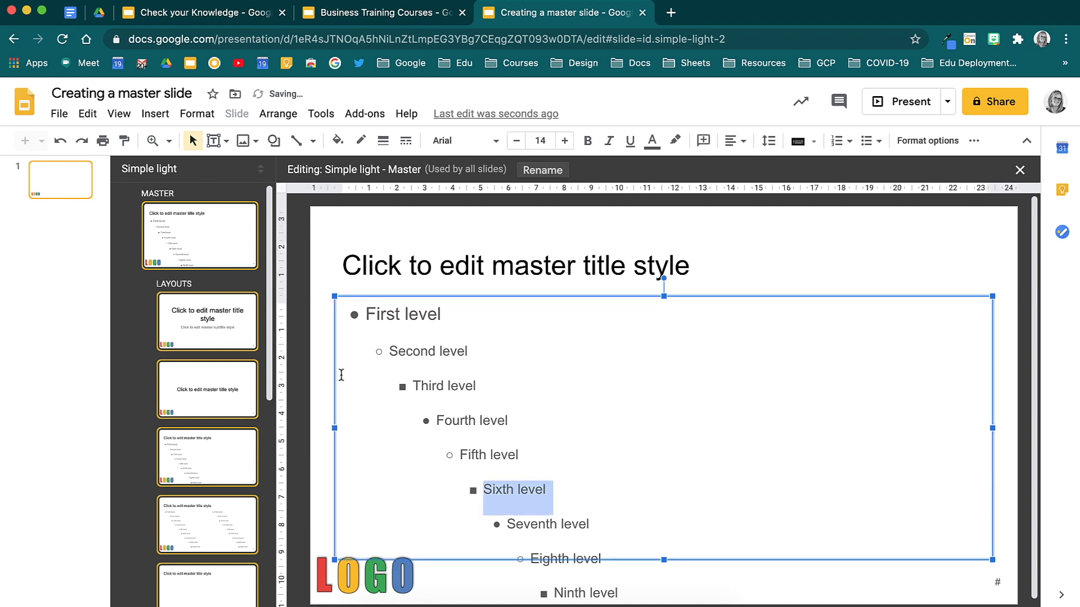
key("ctrl+a")
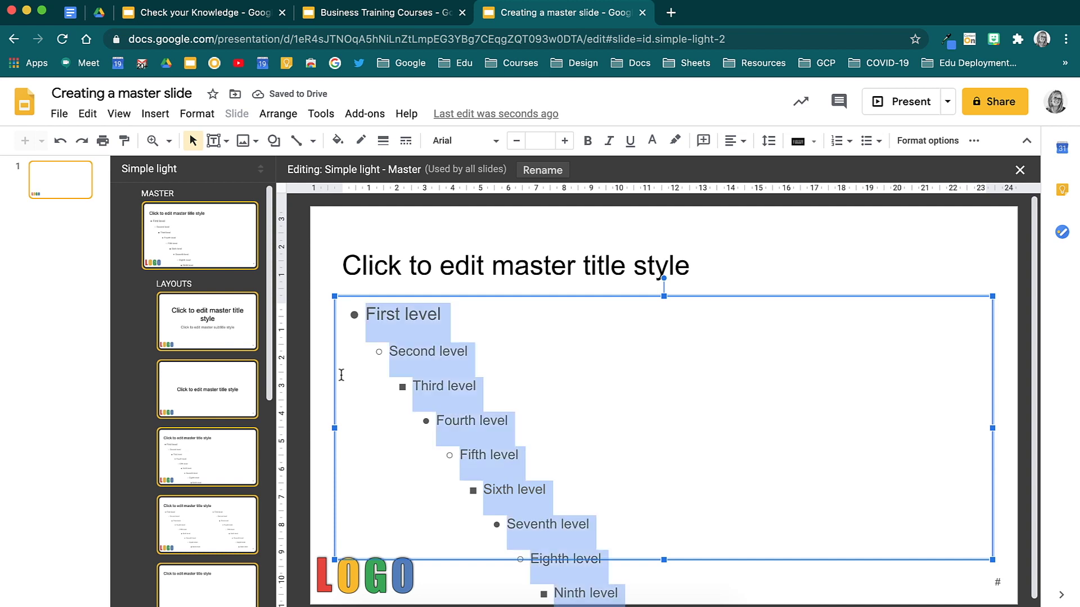
left_click(464, 140)
scroll(533, 435, "down", 4)
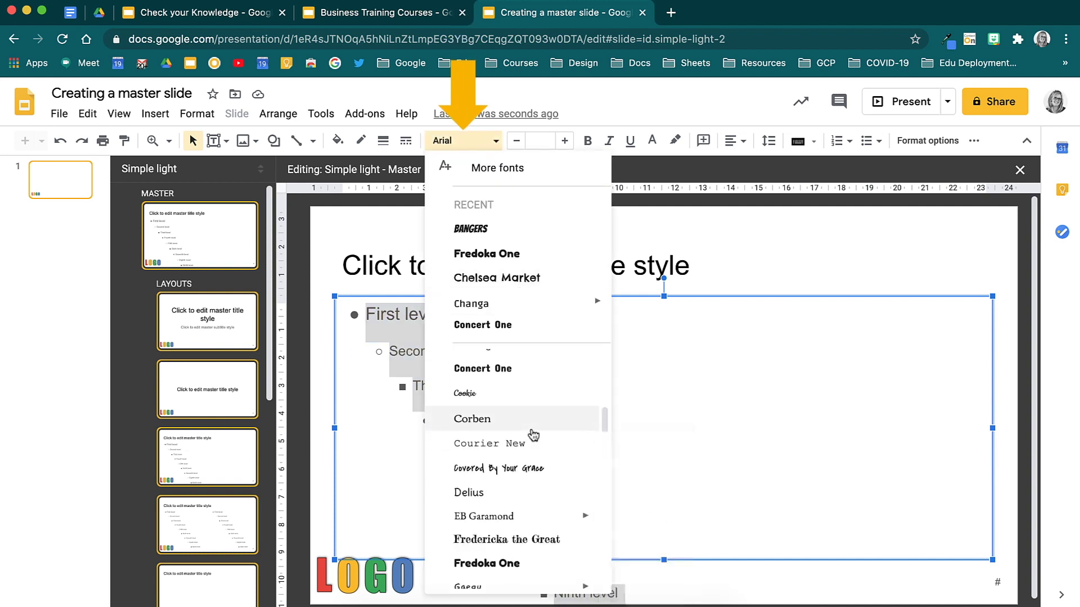
scroll(533, 435, "down", 15)
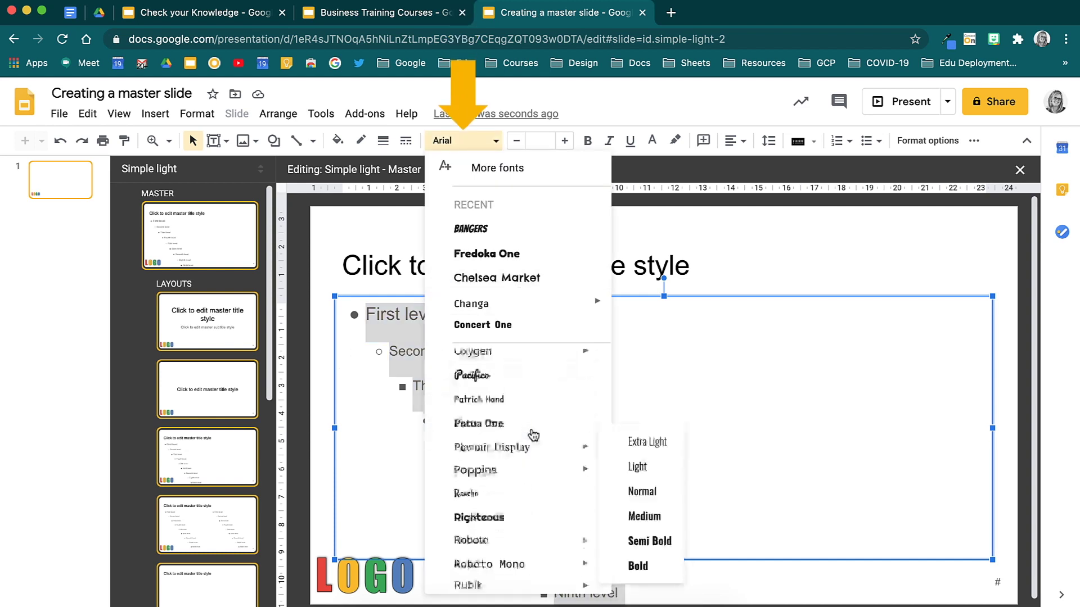
mouse_move(534, 497)
left_click(637, 426)
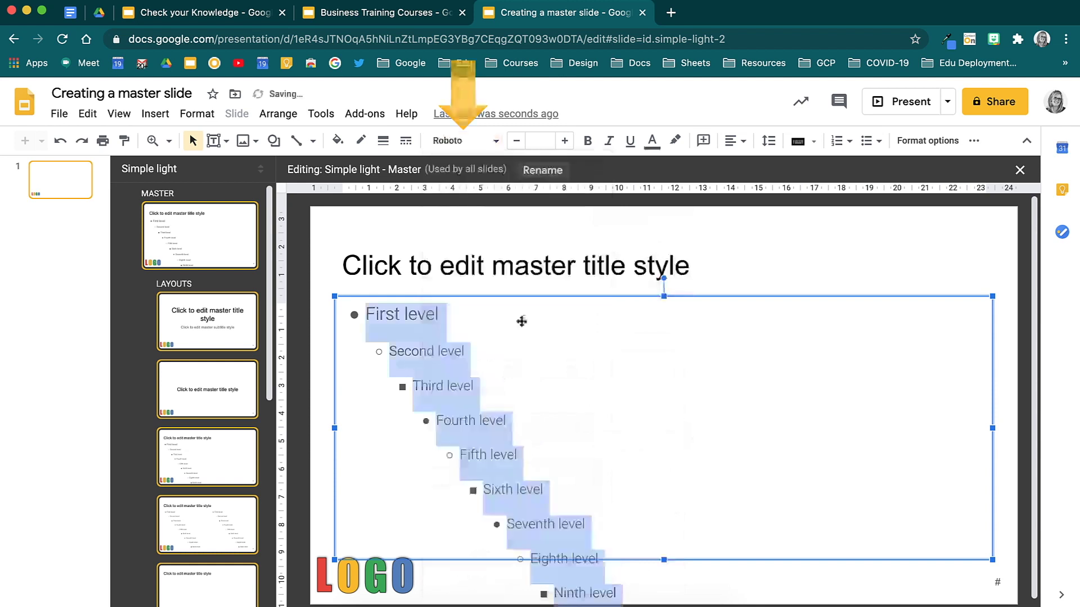
left_click(652, 142)
left_click(674, 170)
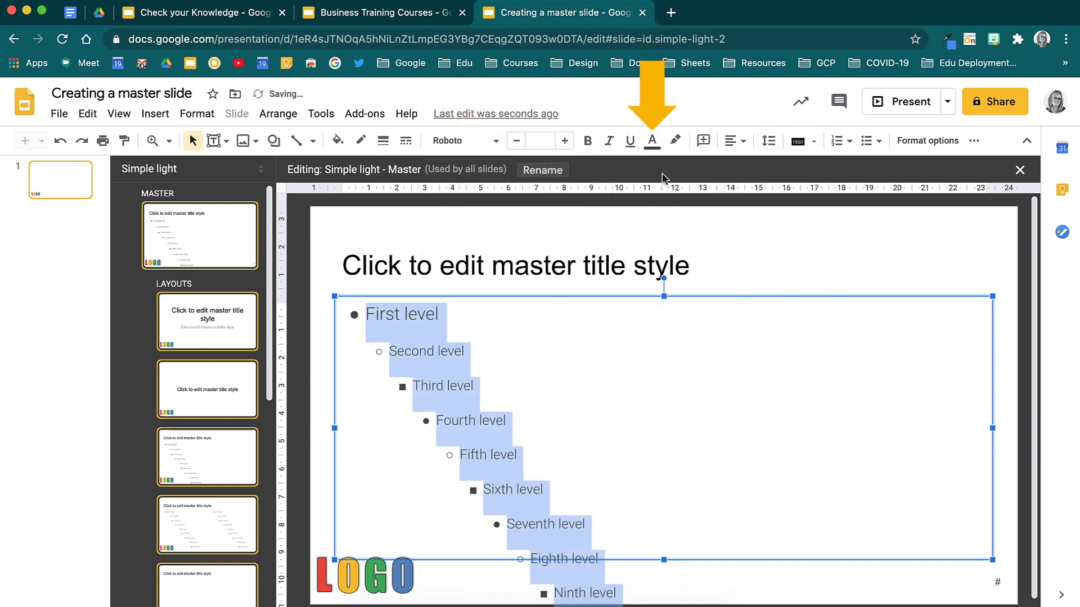
Step: Make the master title Roboto Bold in dark grey
triple_click(540, 262)
left_click(495, 140)
mouse_move(562, 221)
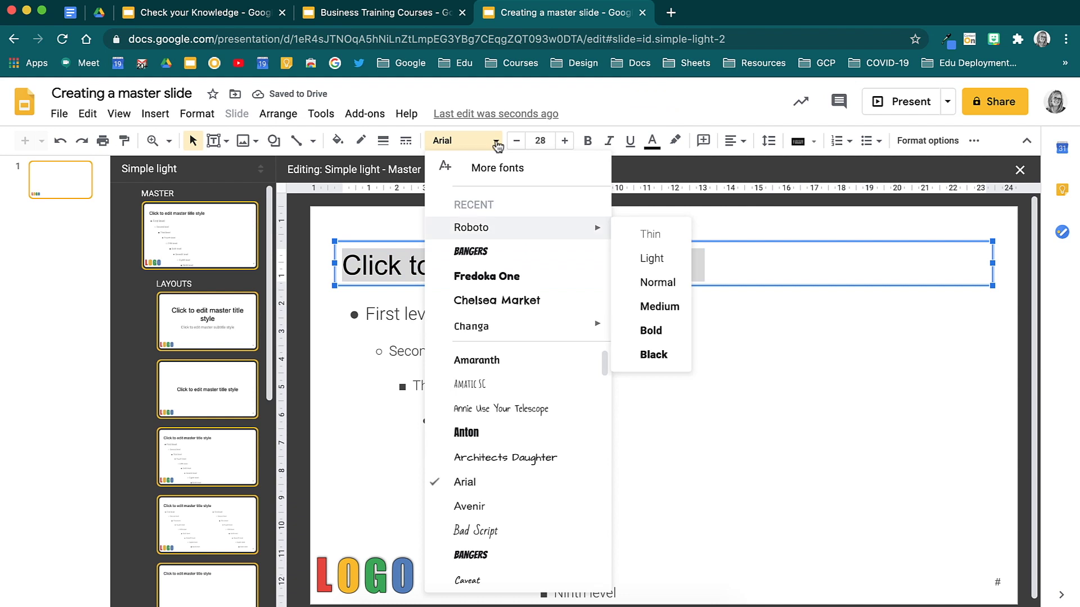
left_click(651, 330)
left_click(652, 141)
left_click(675, 169)
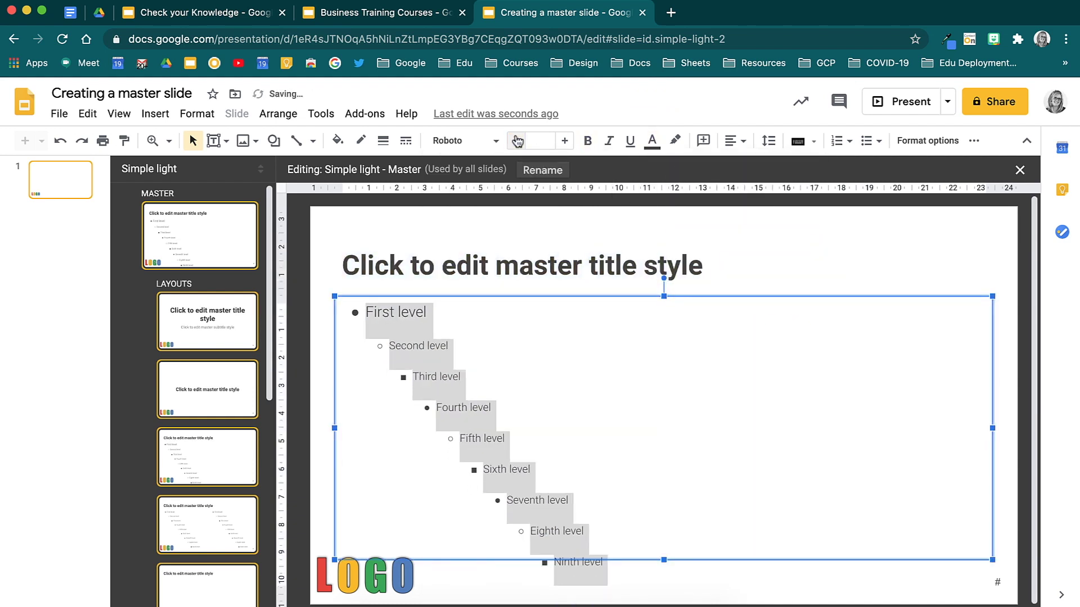
triple_click(529, 266)
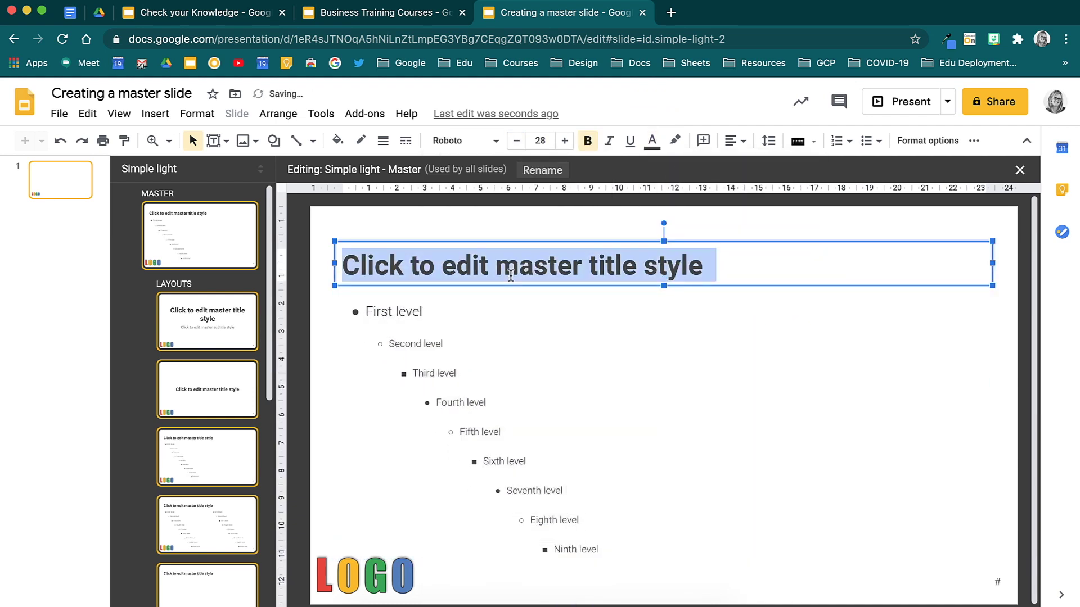
left_click(514, 214)
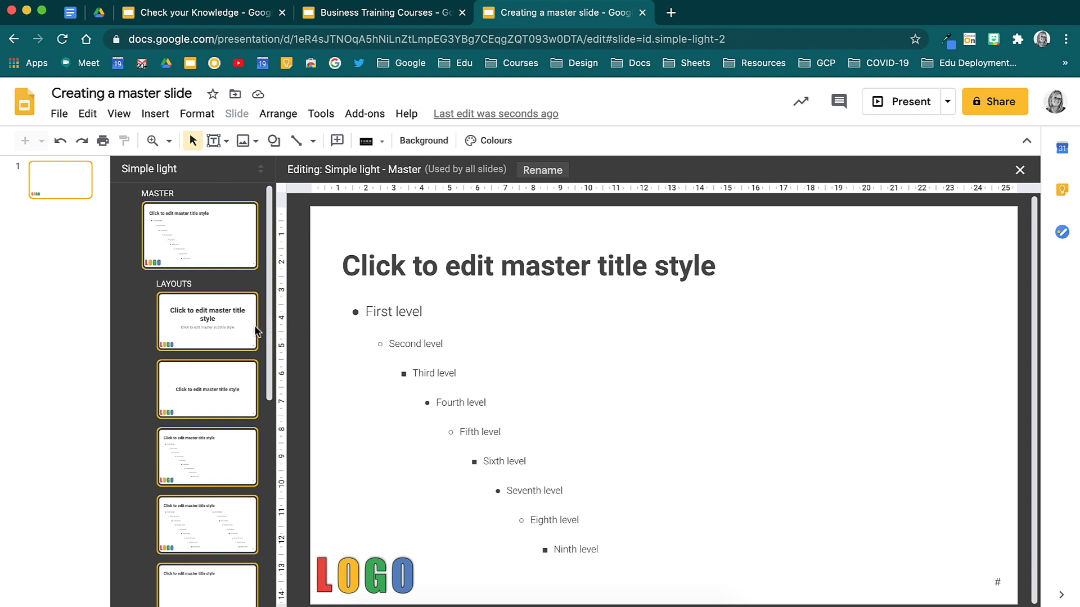
Step: Give the Section header layout a dark grey background
left_click(229, 327)
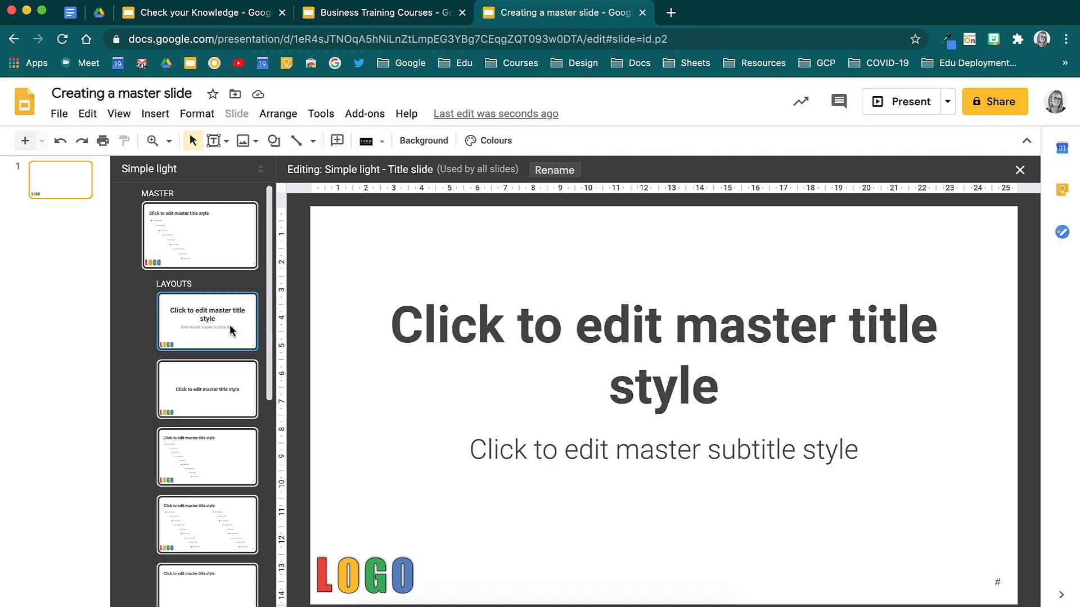
left_click(220, 403)
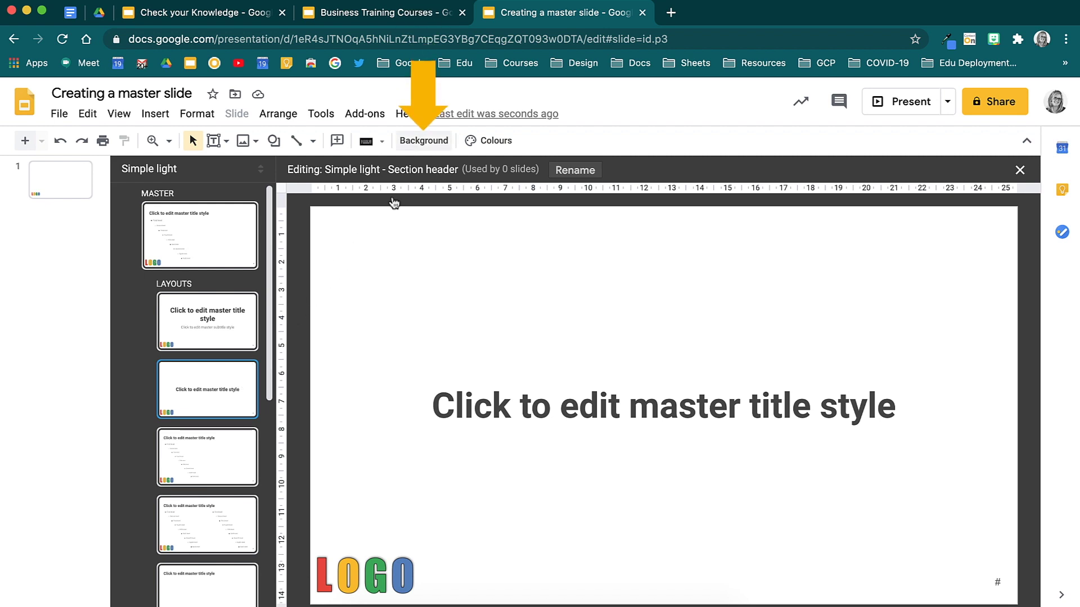
left_click(423, 141)
left_click(637, 304)
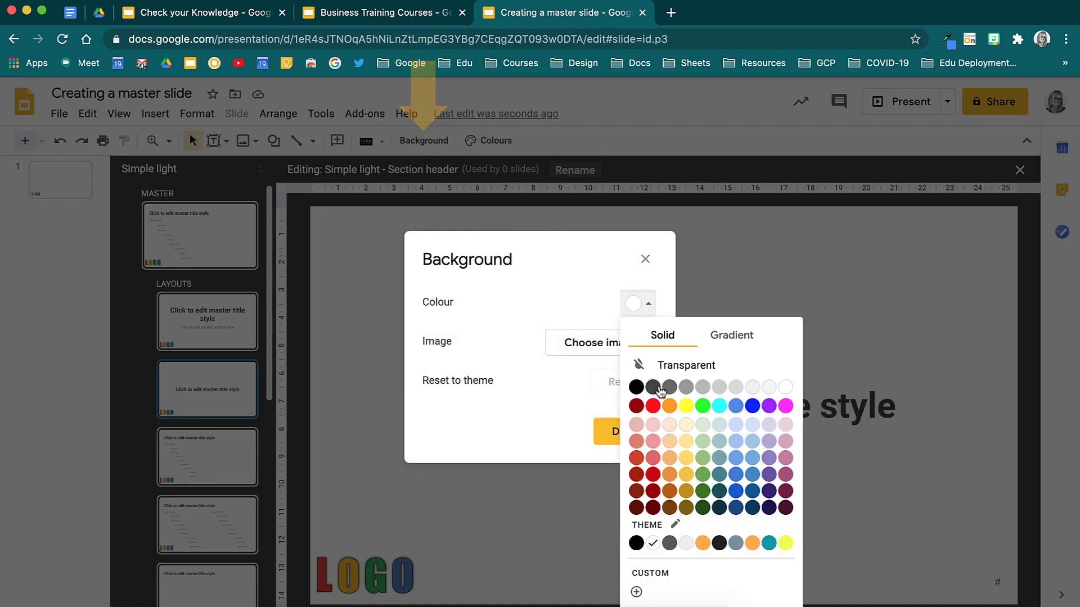
left_click(654, 387)
left_click(619, 433)
Step: Set the Section header layout's title text colour to white
triple_click(609, 407)
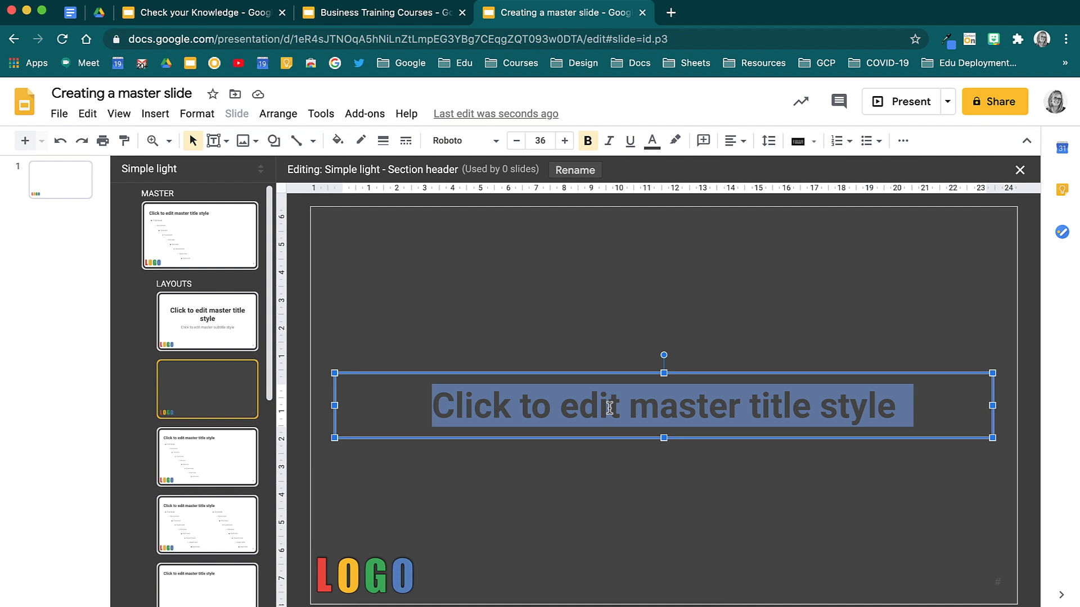
left_click(652, 140)
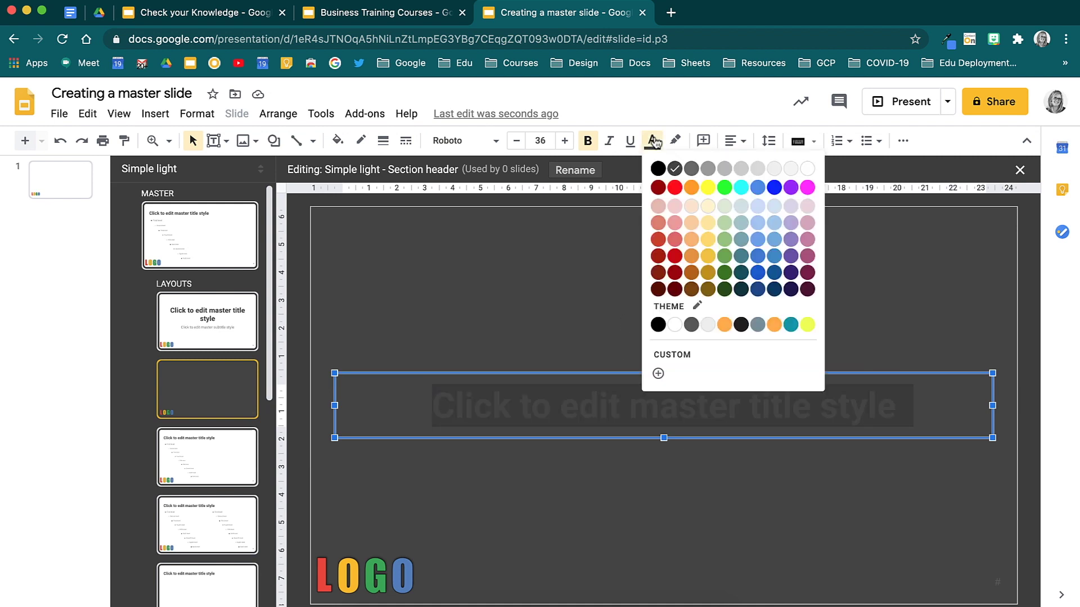
left_click(808, 169)
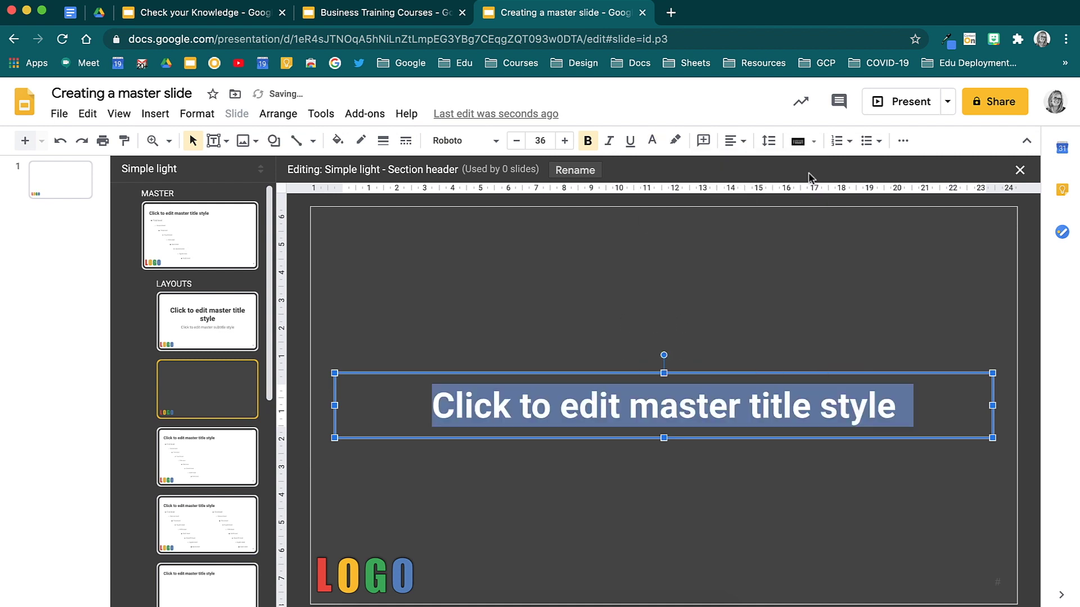
left_click(717, 286)
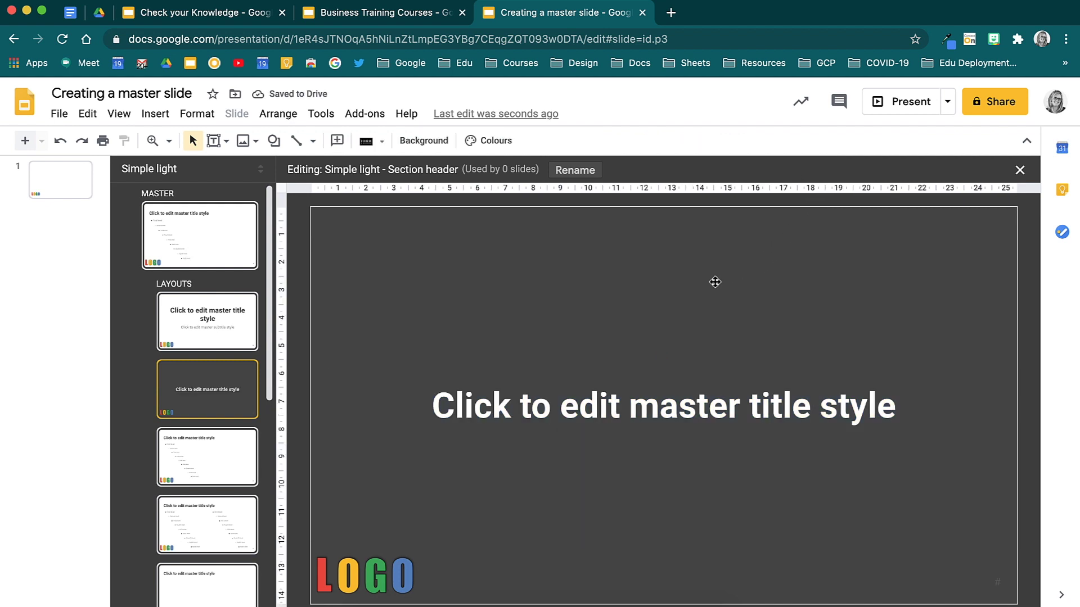
left_click(246, 469)
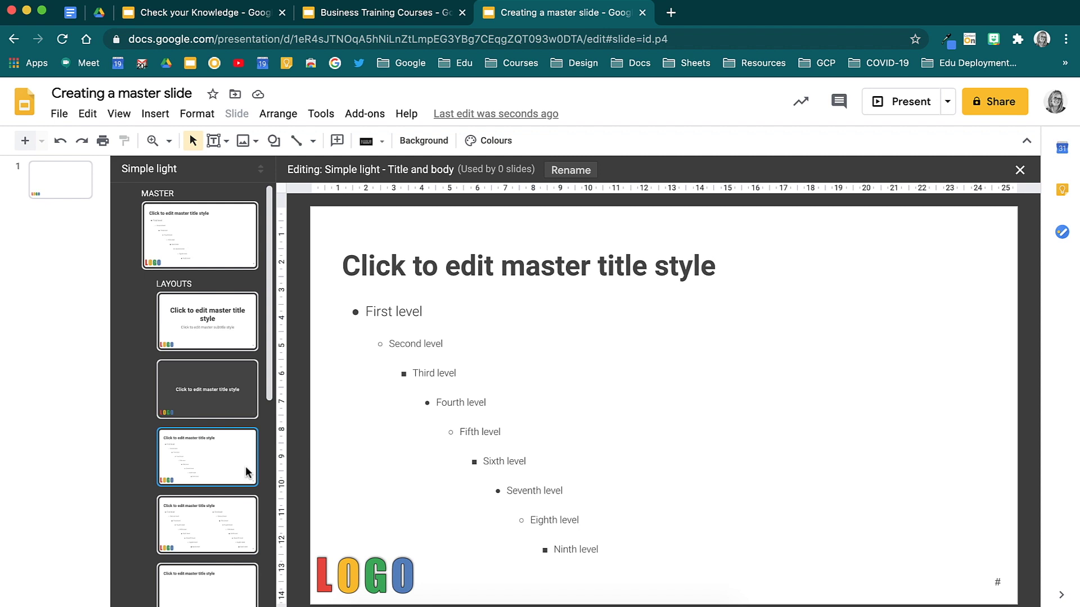
Step: Draw a red circle at the Title and body layout's top right, plus a green duplicate
left_click(274, 141)
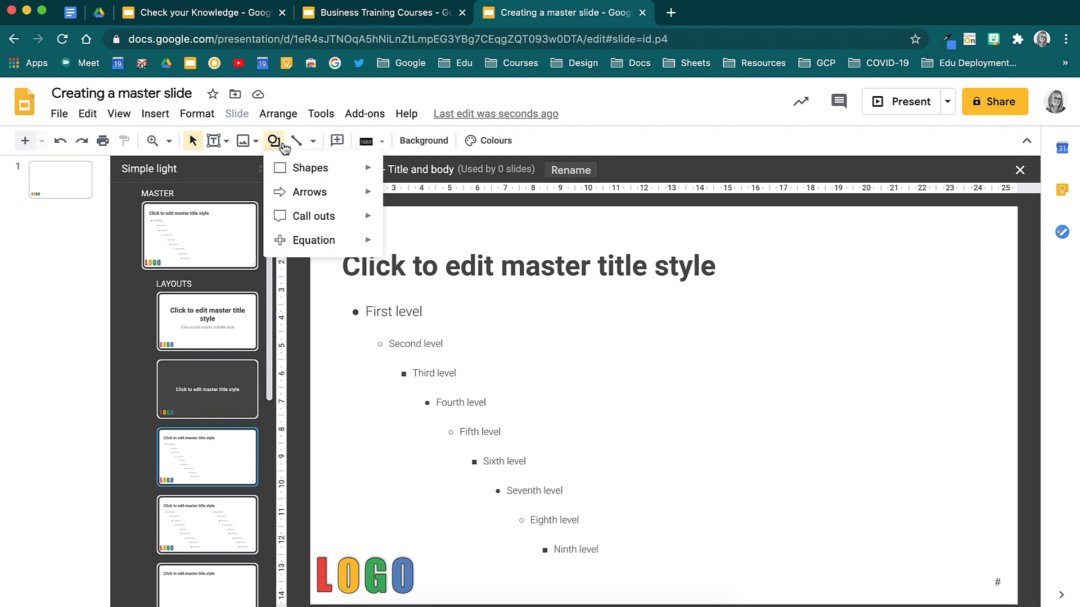
mouse_move(354, 170)
left_click(395, 202)
mouse_move(889, 166)
left_mouse_down()
mouse_move(1057, 394)
mouse_move(1046, 324)
left_mouse_up()
left_click(337, 140)
left_click(385, 209)
key("ctrl+d")
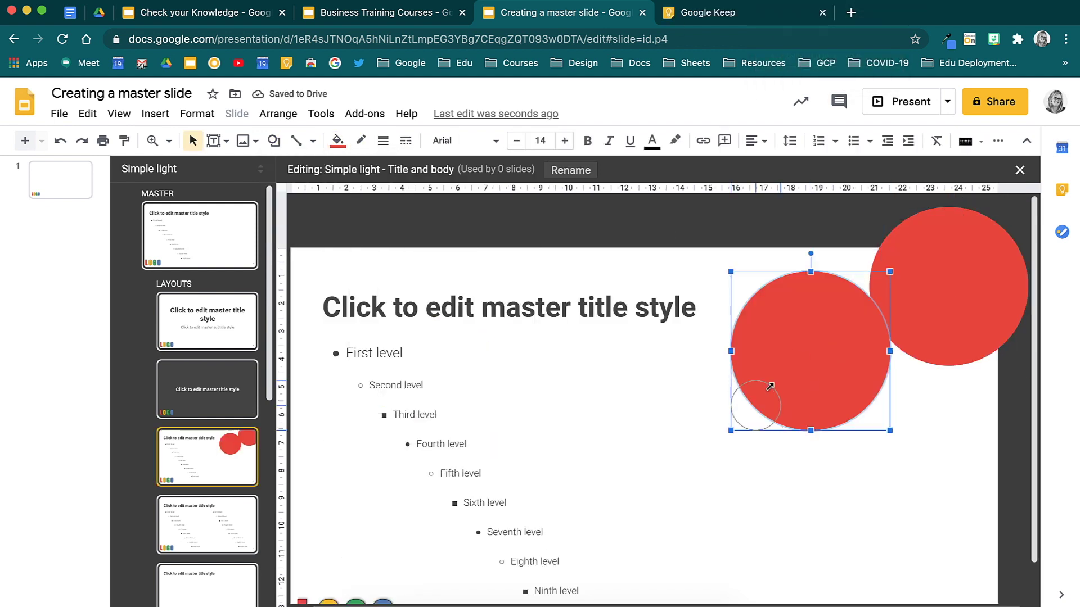
left_click(337, 141)
left_click(405, 210)
Step: Add small yellow and blue circles beside the green one
left_click_drag(851, 342, 816, 320)
left_click(337, 141)
left_click(396, 209)
key("ctrl+d")
left_click(337, 141)
left_click(433, 209)
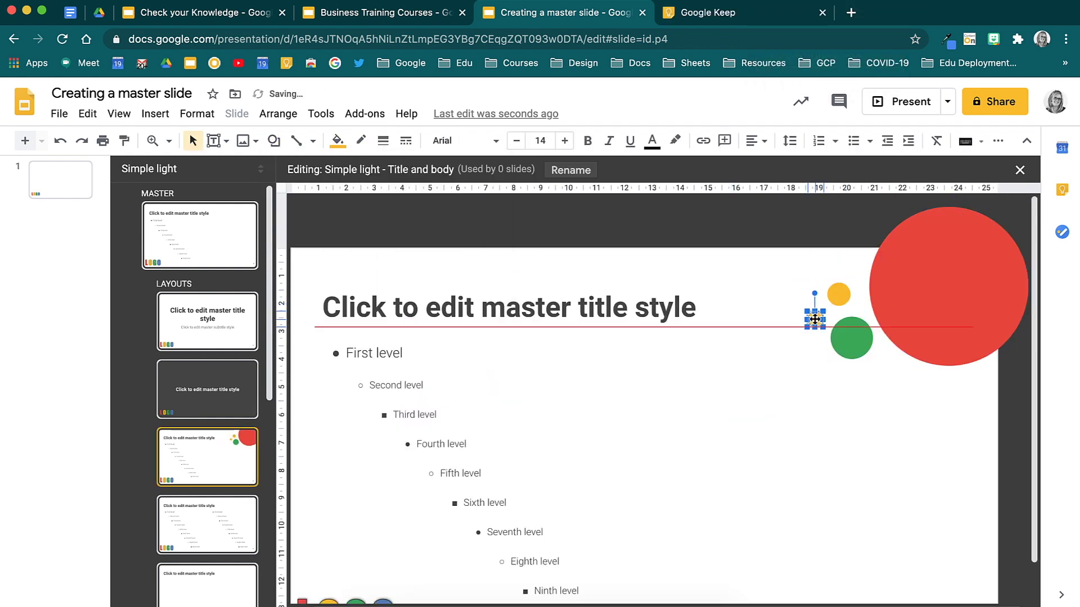
left_click(754, 272)
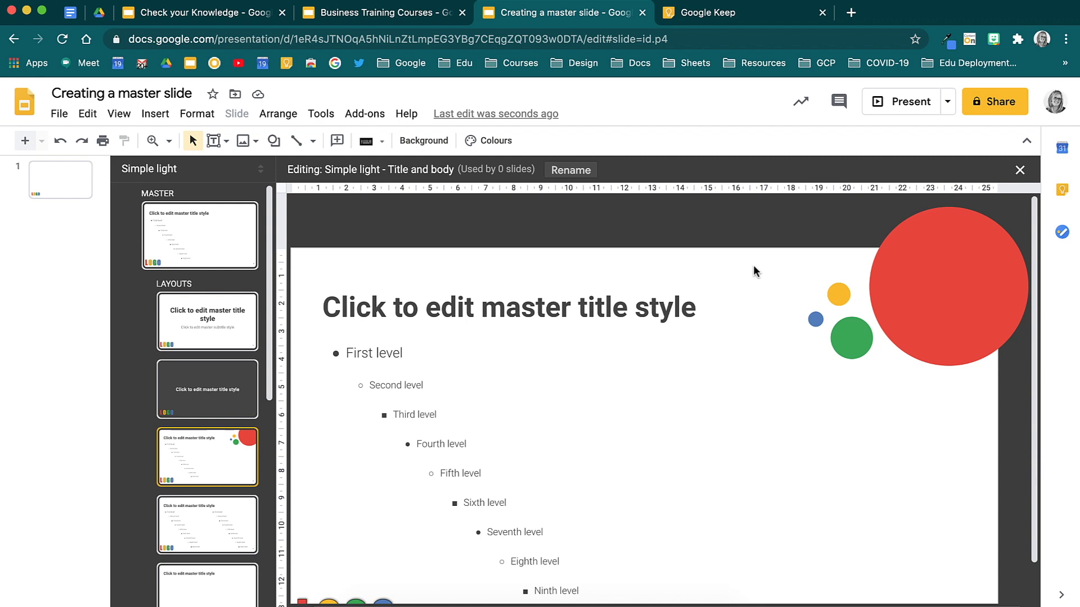
Step: Fill the Section title and description layout's right-half box yellow, then exit the master editor
scroll(210, 554, "down", 5)
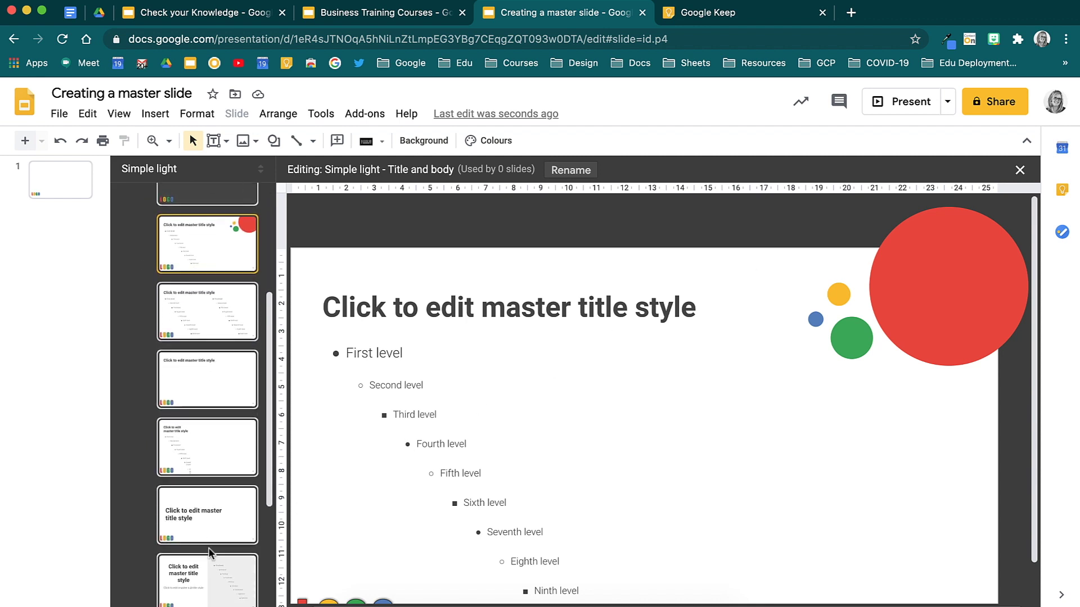
left_click(209, 552)
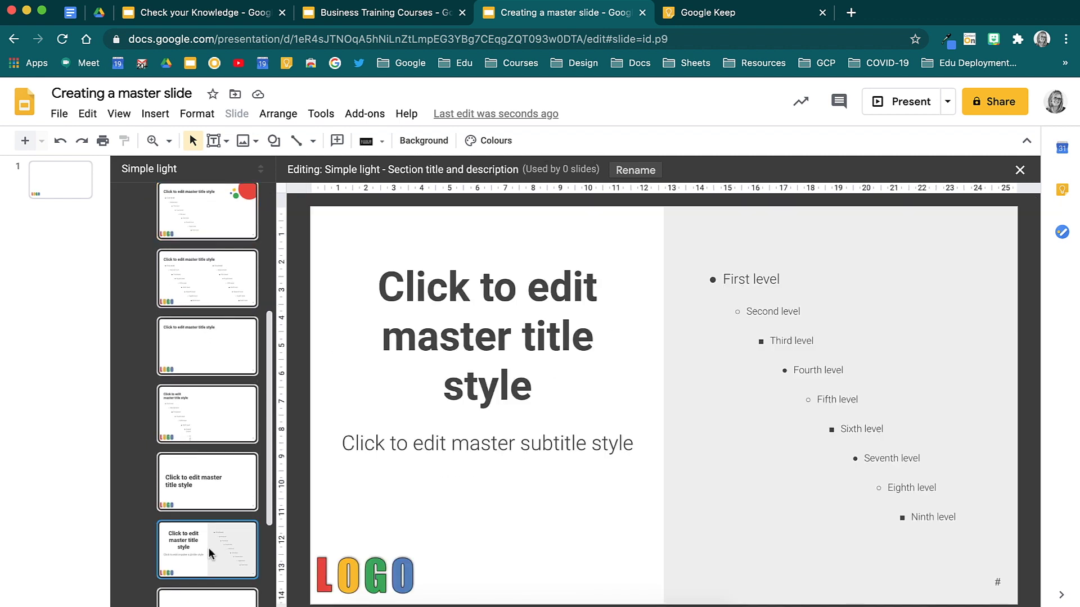
left_click(695, 532)
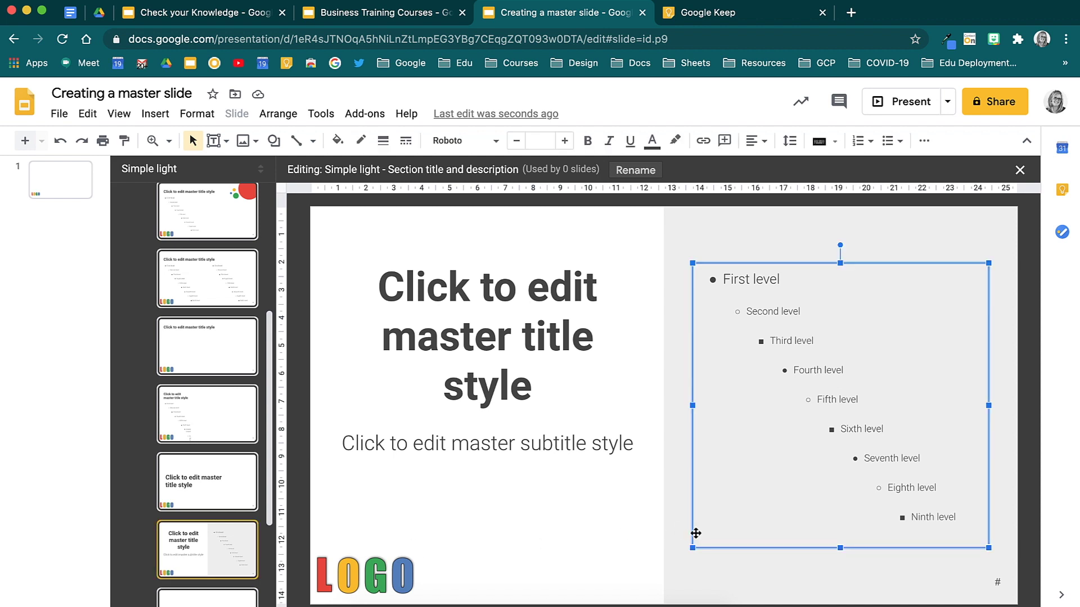
left_click(677, 541)
left_click(337, 140)
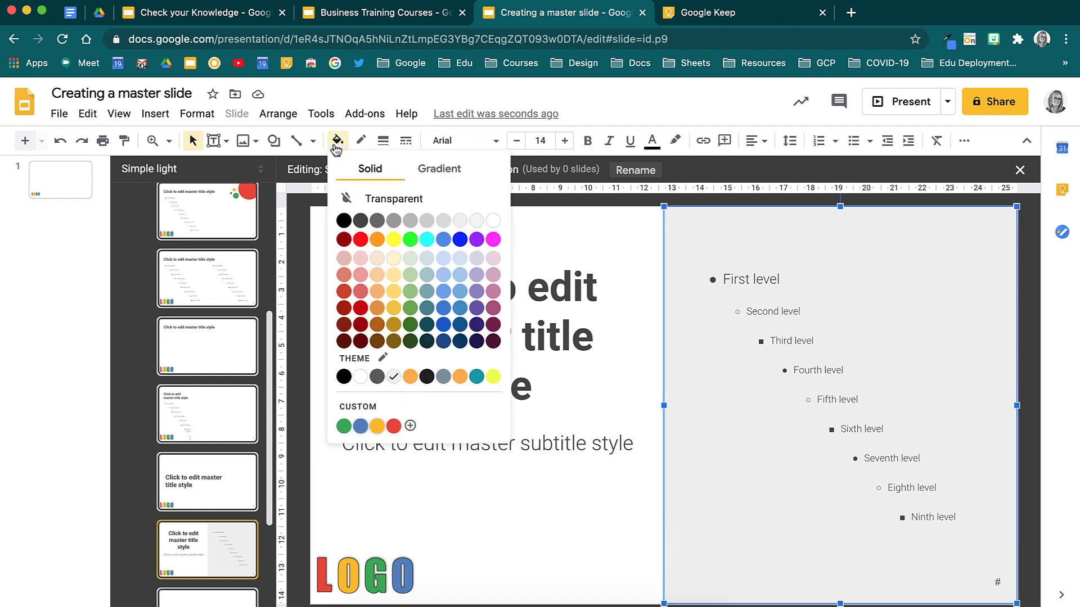
left_click(377, 428)
left_click(387, 510)
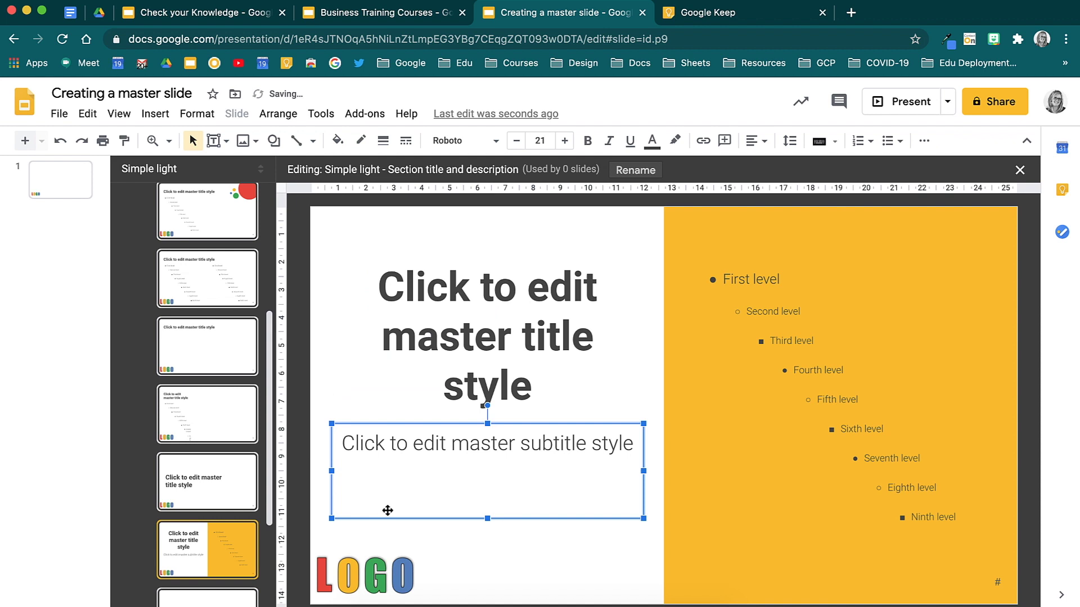
left_click(1023, 176)
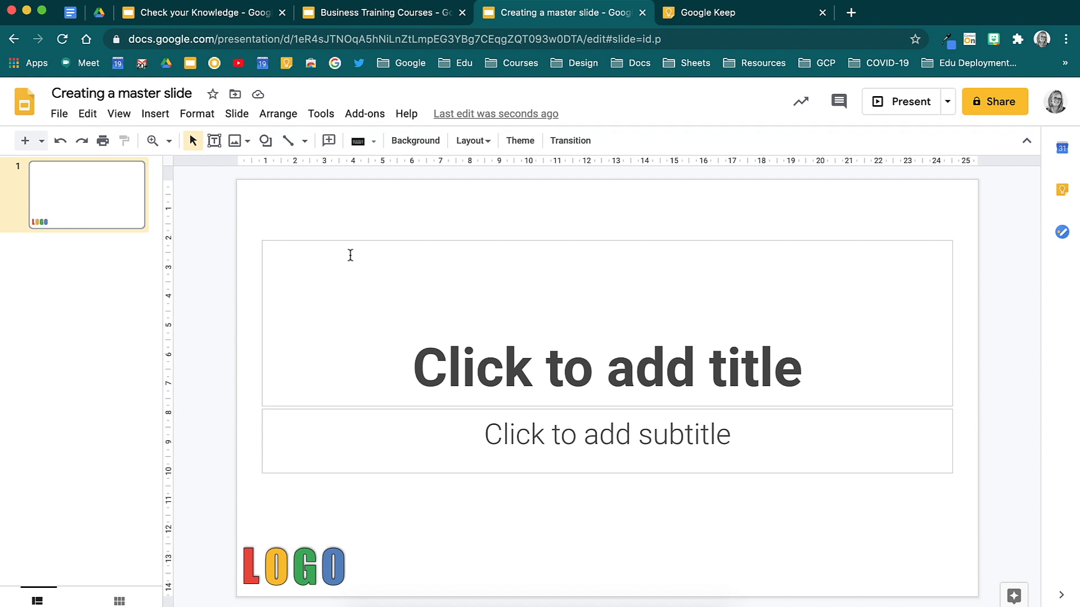
Step: Add slides using the Section header, Title and body, Section title and description, and Caption layouts
left_click(41, 141)
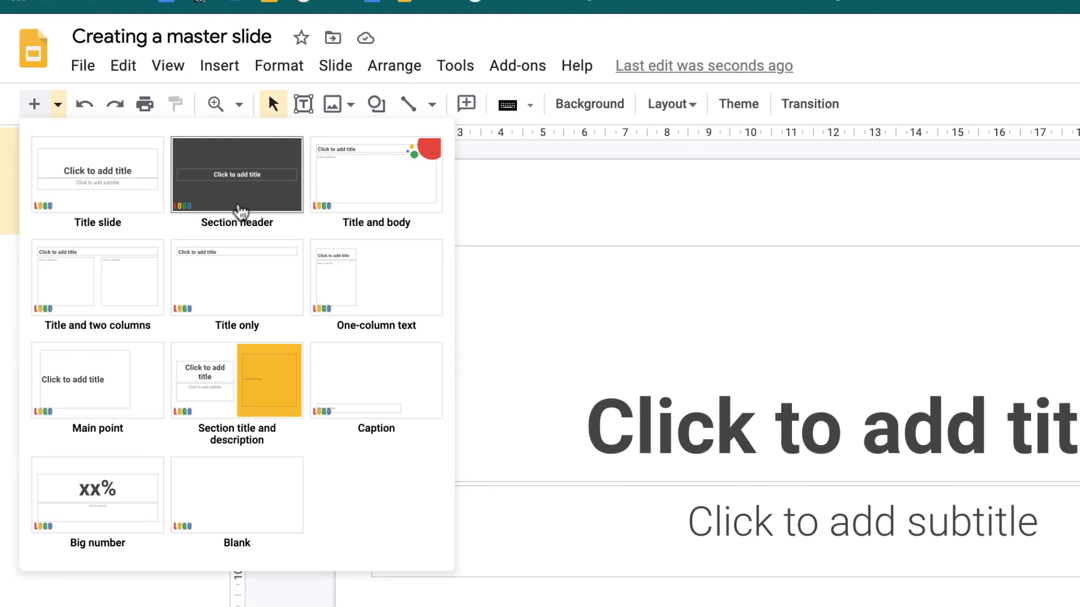
left_click(253, 211)
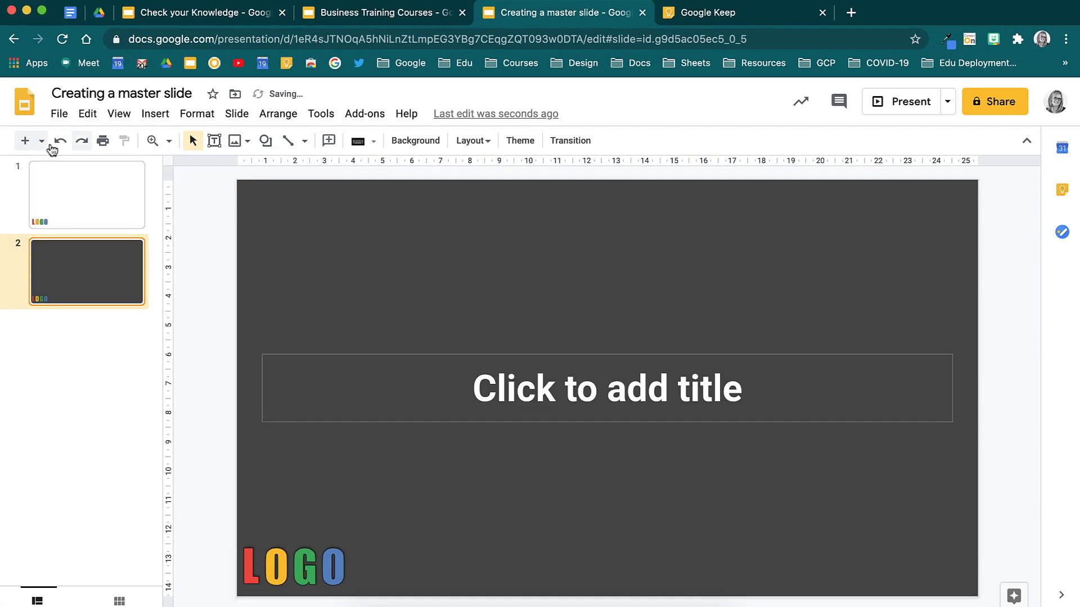
left_click(42, 141)
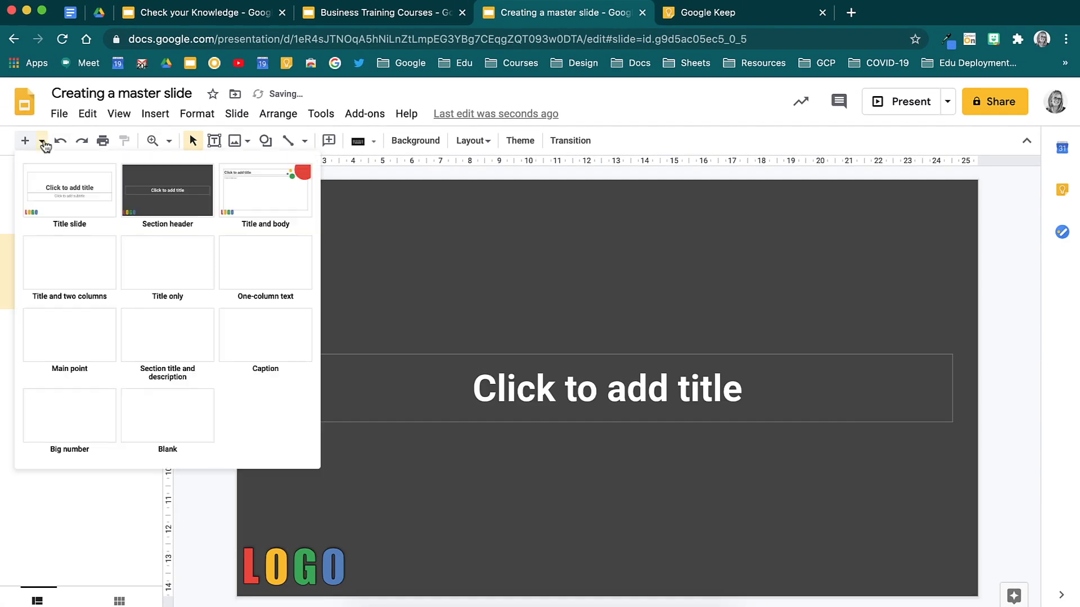
left_click(251, 197)
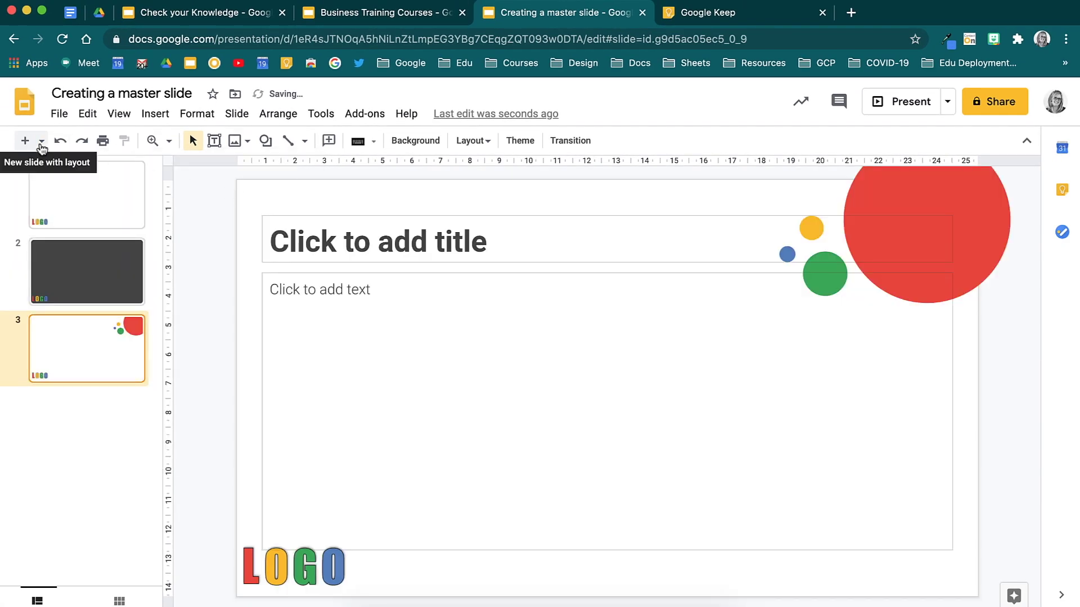
left_click(42, 141)
left_click(202, 351)
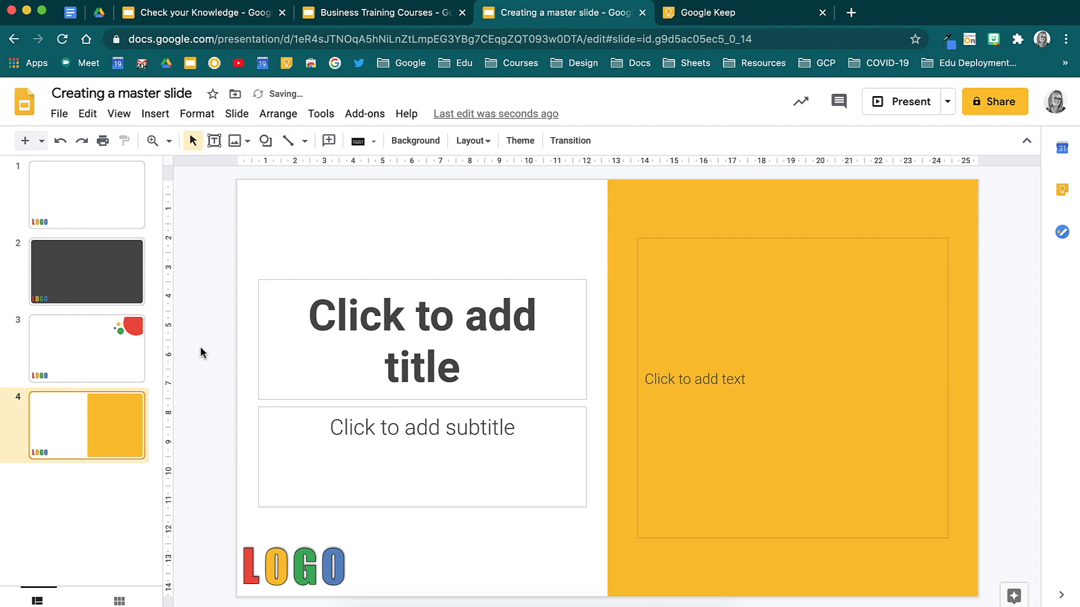
left_click(41, 141)
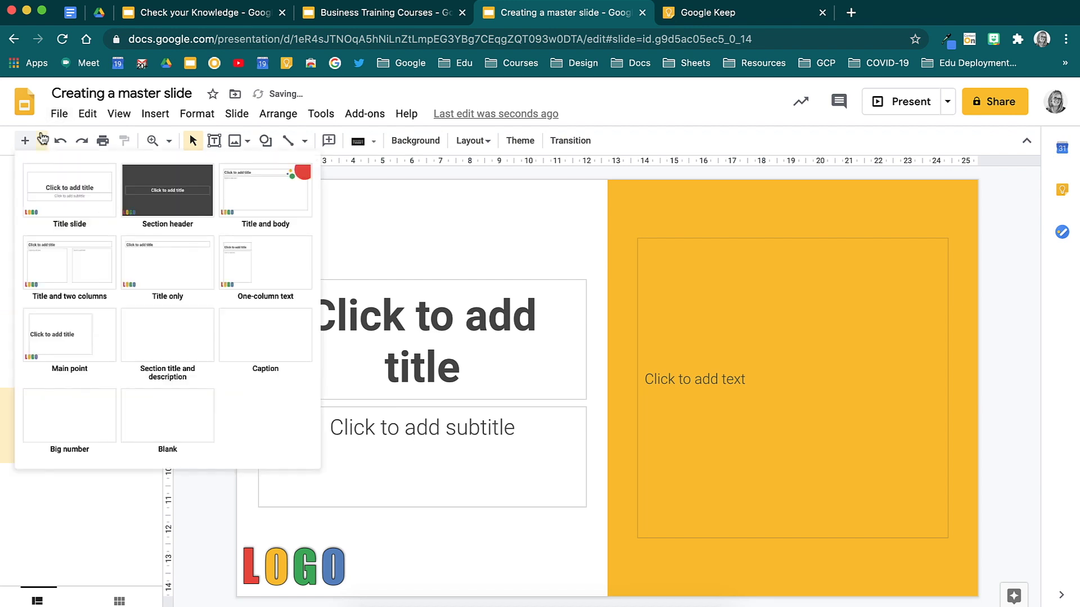
left_click(267, 343)
Step: View slide 4's yellow panel, then step through the slides to slide 3 with the circles
left_click(97, 411)
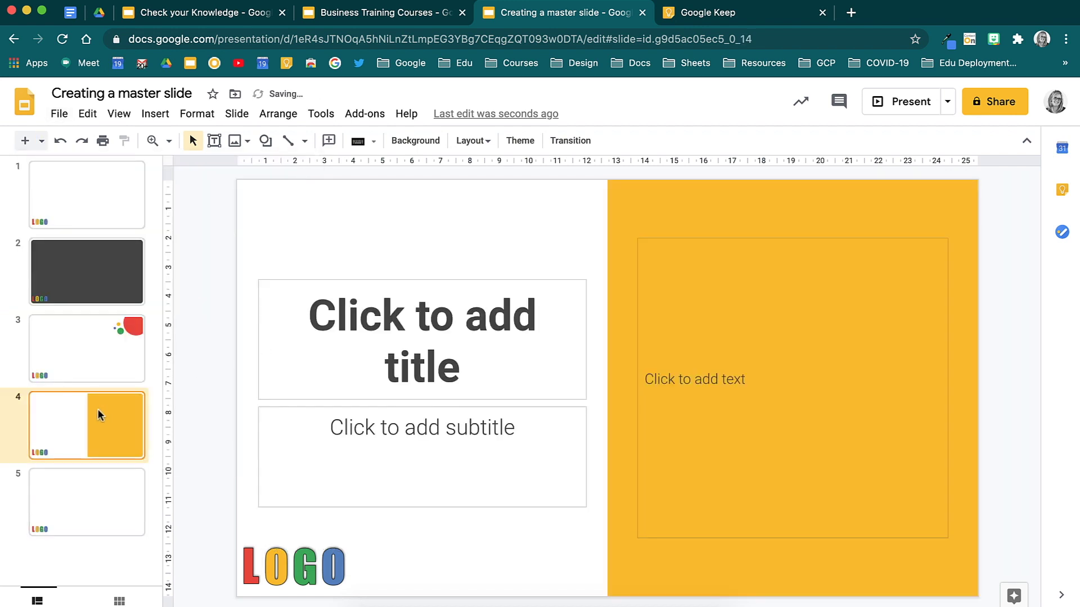
key("Up")
key("Up")
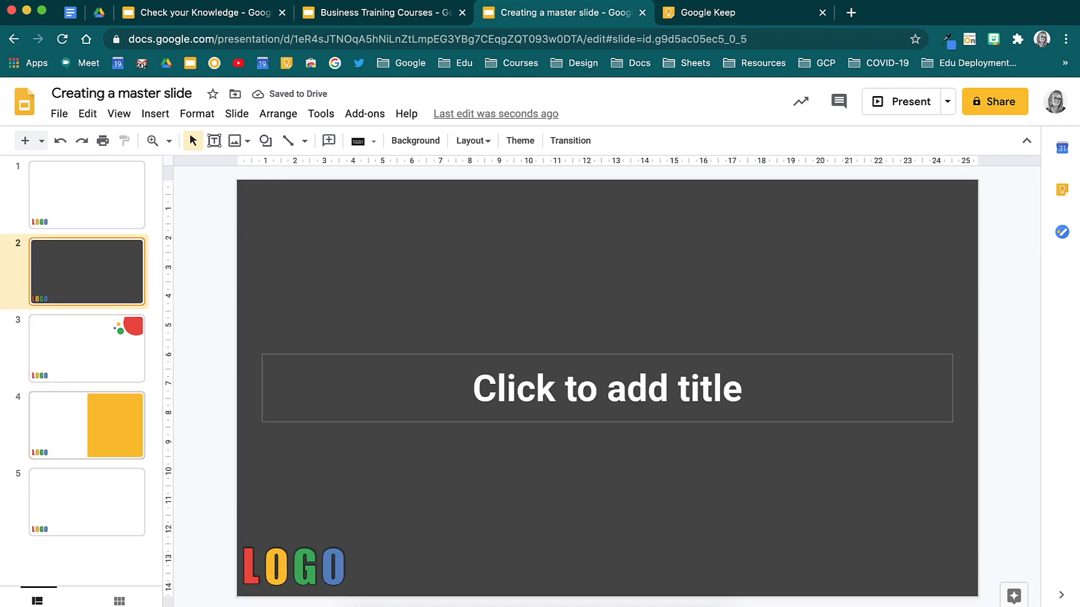
key("Down")
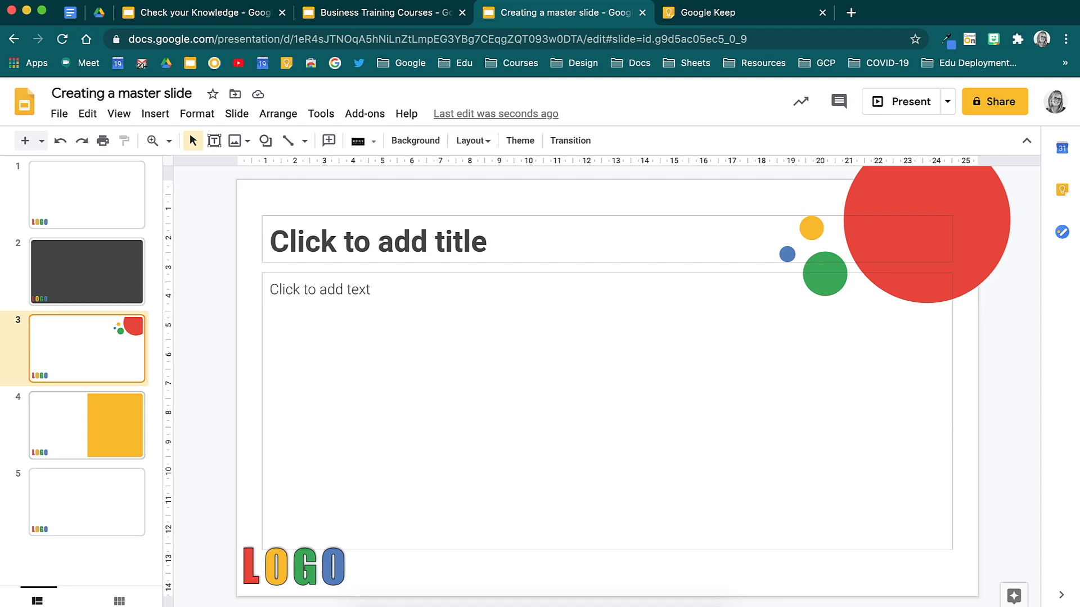
Step: In the master editor, make the circles layout's body placeholder narrower and shorter
left_click(237, 114)
left_click(311, 359)
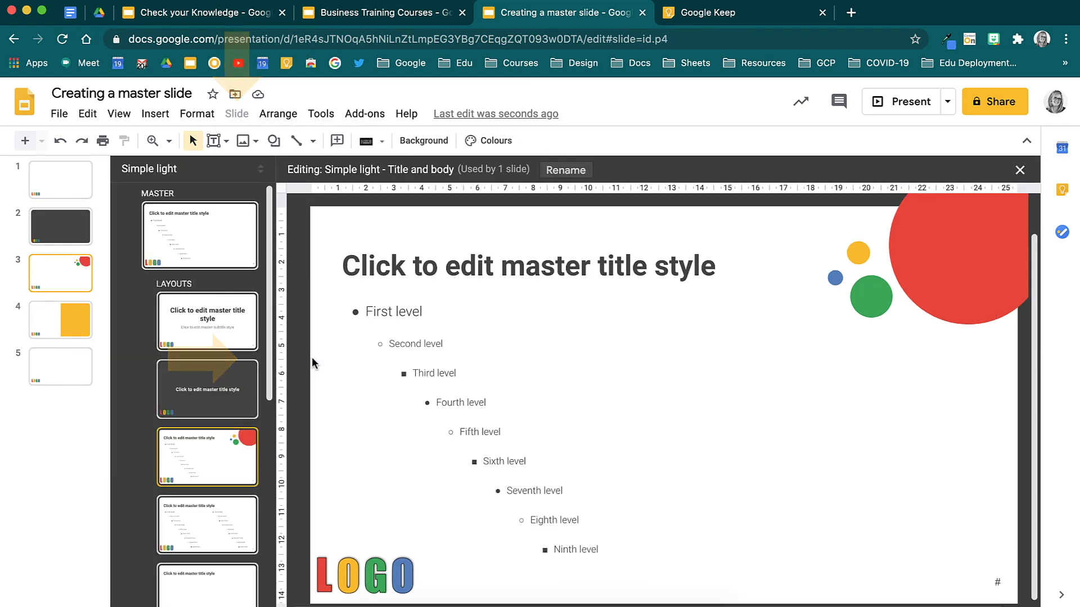
left_click_drag(410, 370, 572, 388)
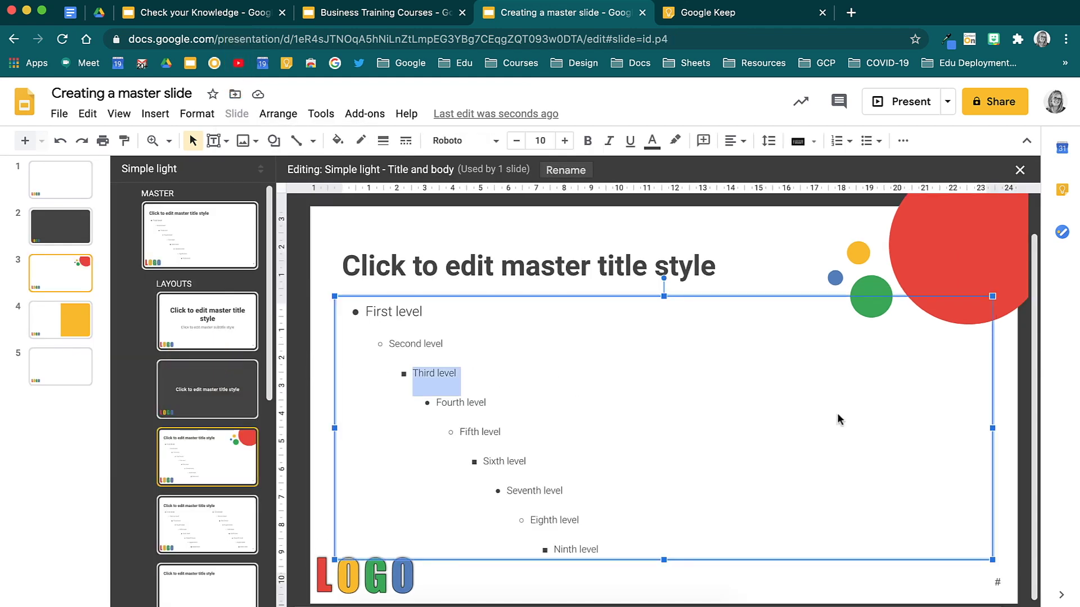
left_click_drag(993, 428, 794, 433)
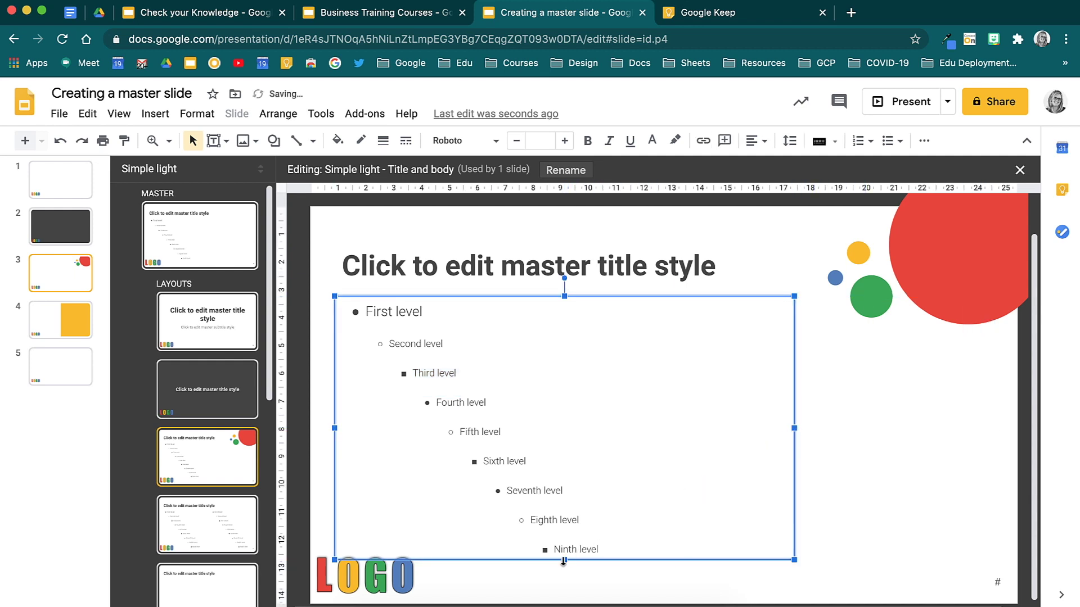
left_click_drag(564, 560, 564, 543)
Step: Narrow the title placeholder away from the circles and close the master editor
triple_click(642, 272)
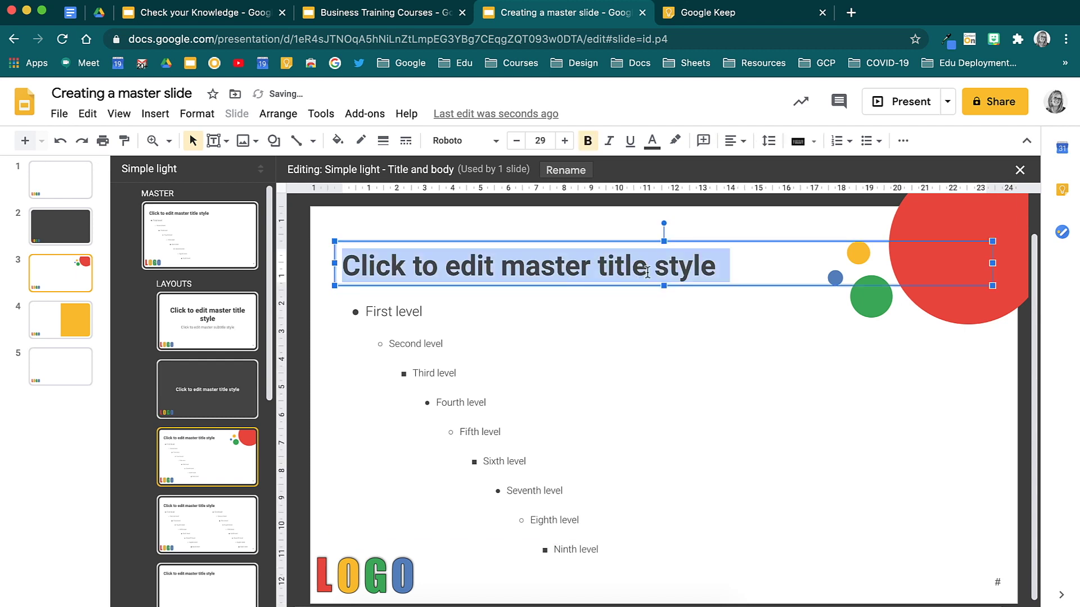
left_click_drag(992, 262, 790, 270)
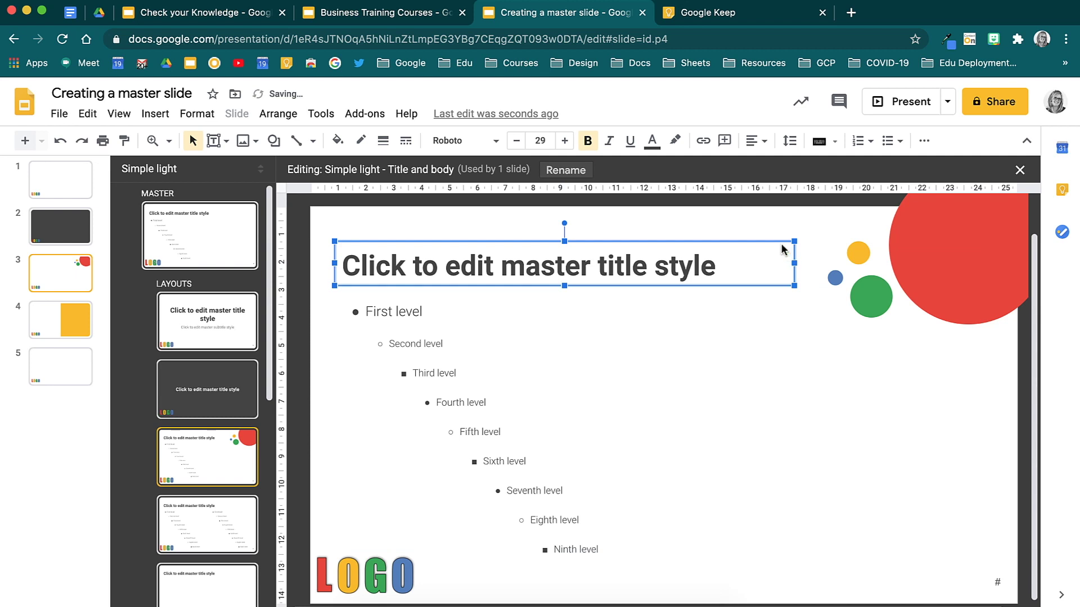
left_click(771, 221)
mouse_move(774, 189)
left_mouse_down()
mouse_move(774, 248)
mouse_move(762, 182)
left_mouse_up()
right_click(761, 183)
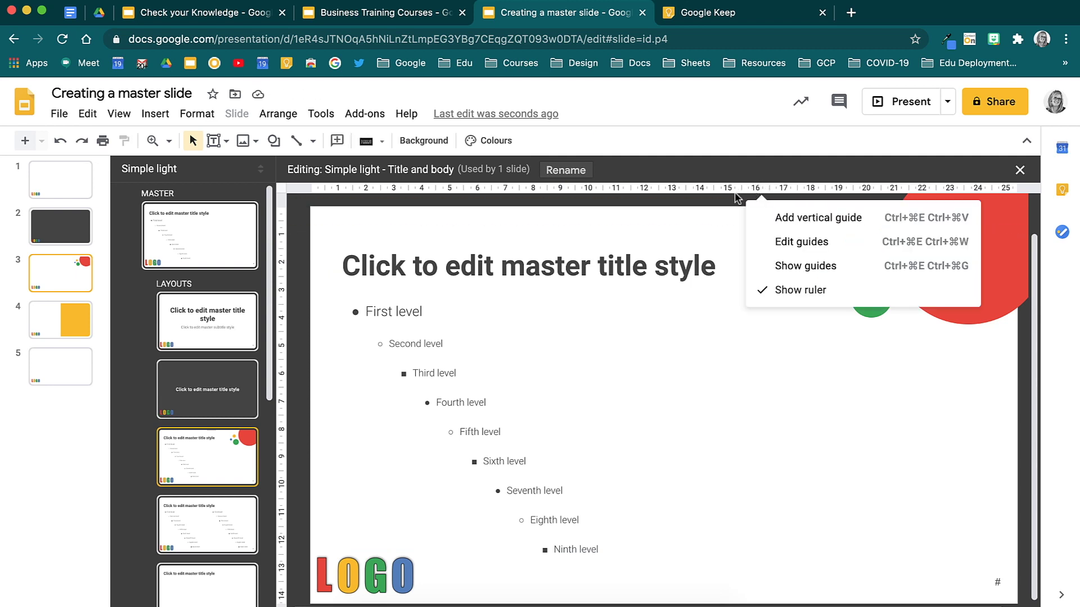
left_click(715, 203)
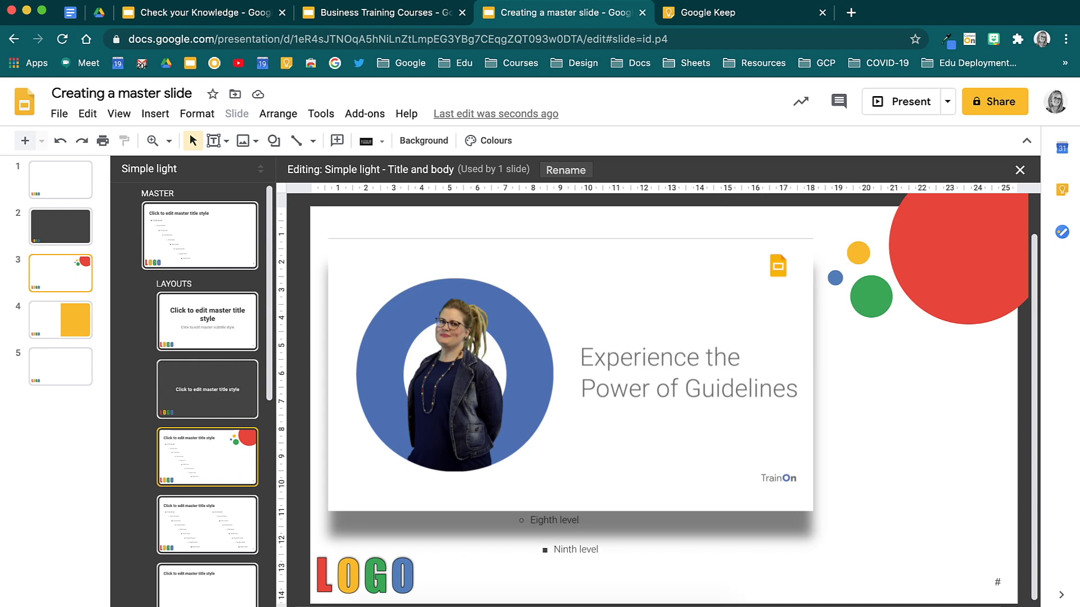
left_click(1020, 171)
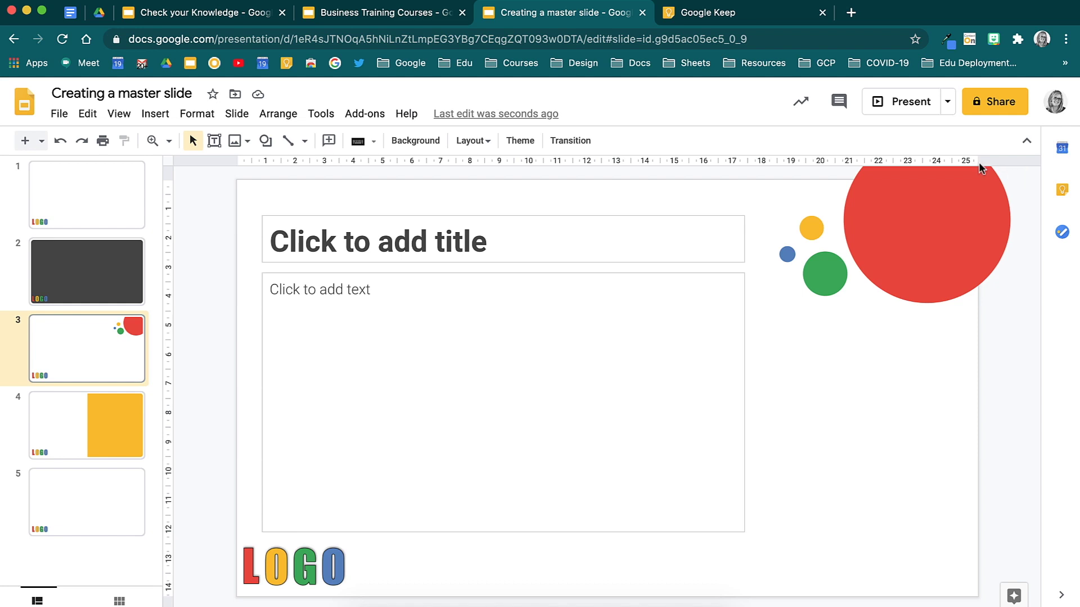
Step: Switch to the Check your Knowledge deck and open the Gmail slide
left_click(239, 18)
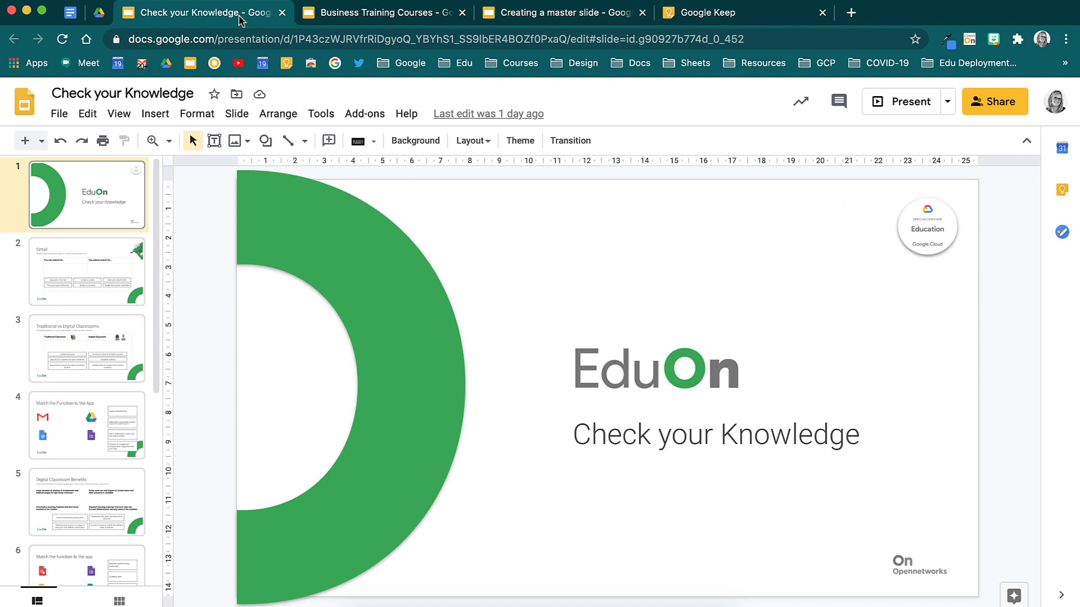
left_click(137, 279)
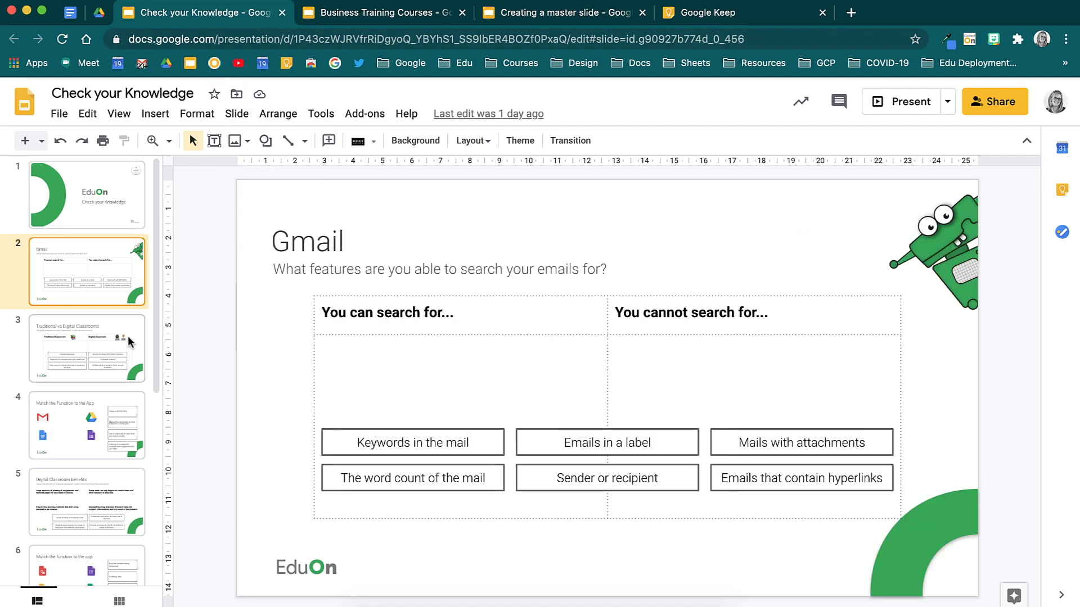
left_click(131, 343)
left_click(133, 284)
left_click(128, 220)
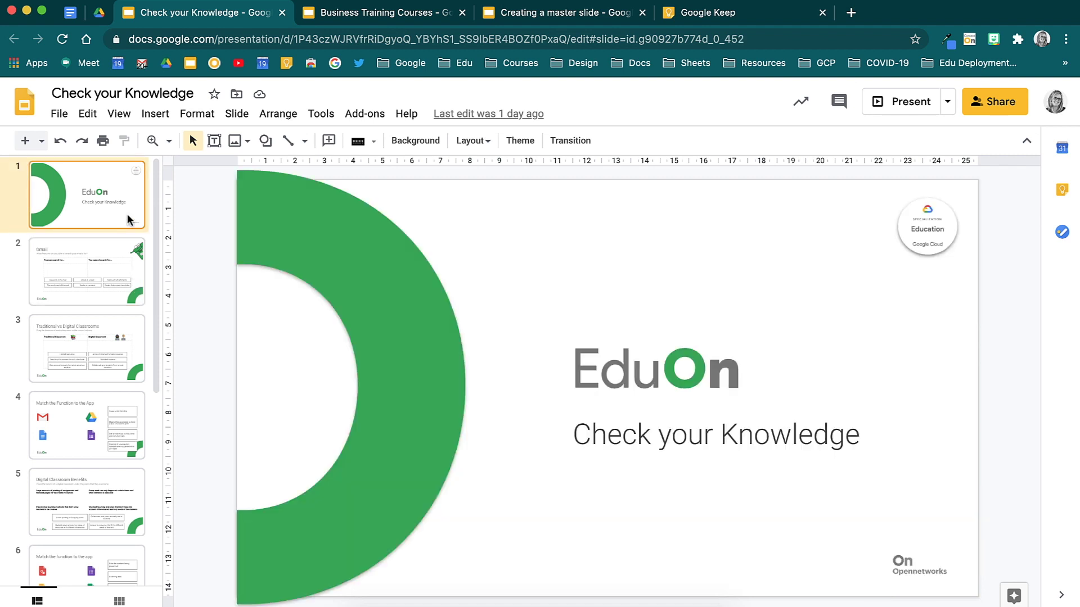
left_click(132, 252)
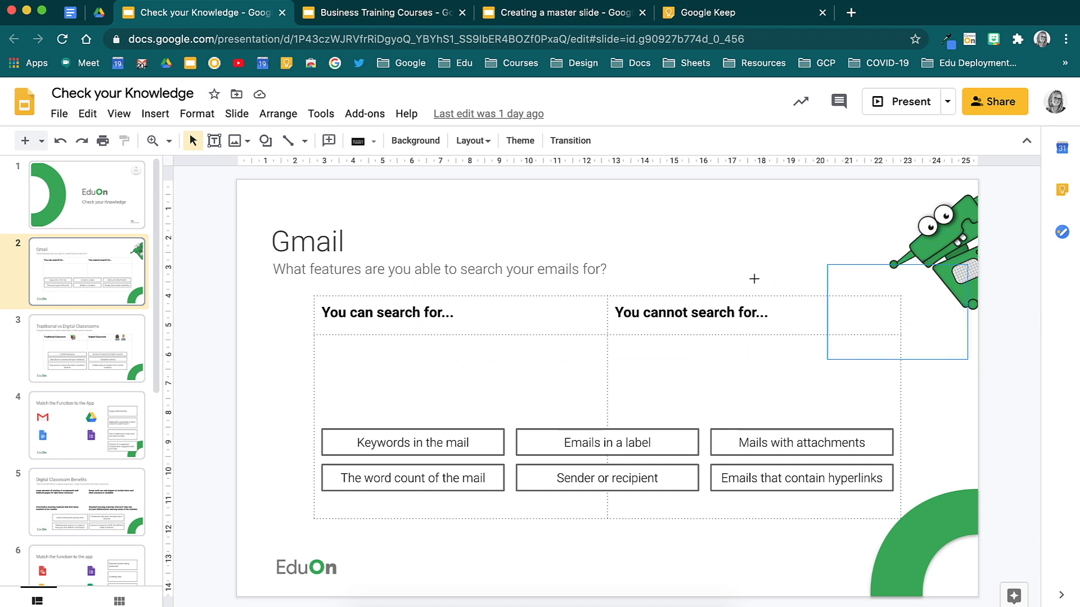
Step: Drag Keywords, label, sender and attachment answers to can-search; word count and hyperlinks to cannot-search
left_click_drag(417, 443, 416, 373)
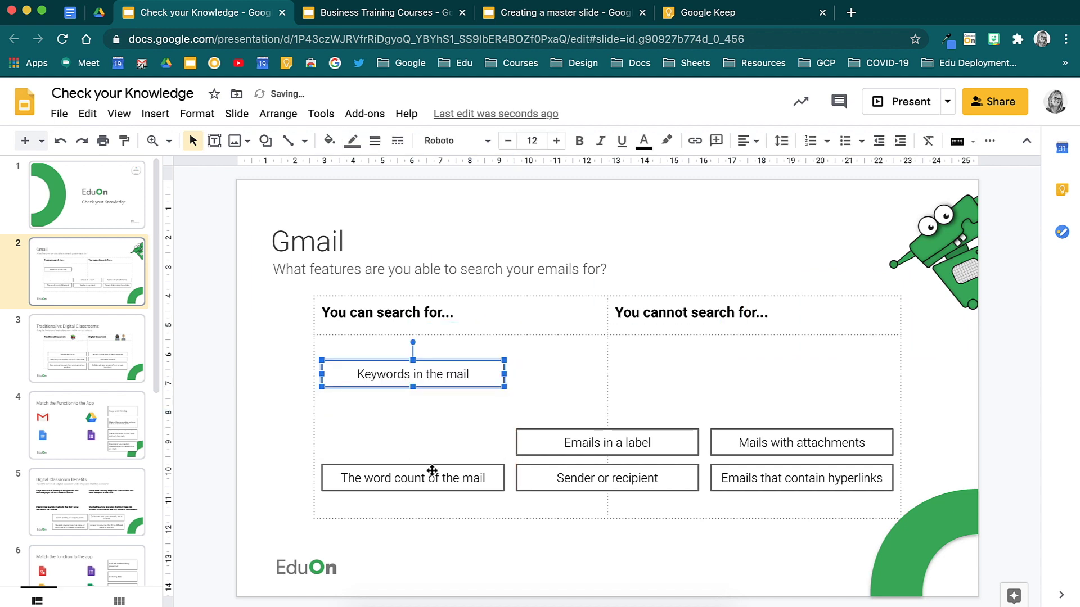
left_click_drag(429, 473, 717, 350)
left_click_drag(653, 443, 459, 413)
left_click_drag(544, 483, 350, 460)
left_click_drag(868, 432, 479, 478)
left_click_drag(813, 488, 720, 422)
Step: Tidy the cannot-search answers, then move an item on the Traditional vs Digital Classrooms slide
mouse_move(697, 363)
left_mouse_down()
mouse_move(694, 381)
mouse_move(704, 383)
left_mouse_up()
left_click(679, 465)
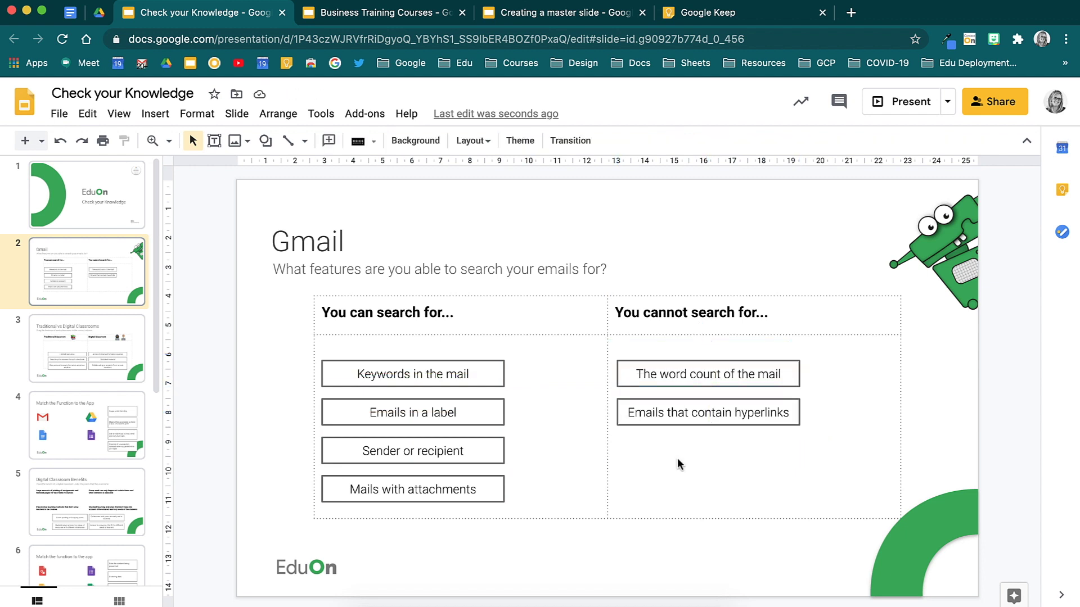
left_click(87, 349)
left_click_drag(598, 334, 950, 365)
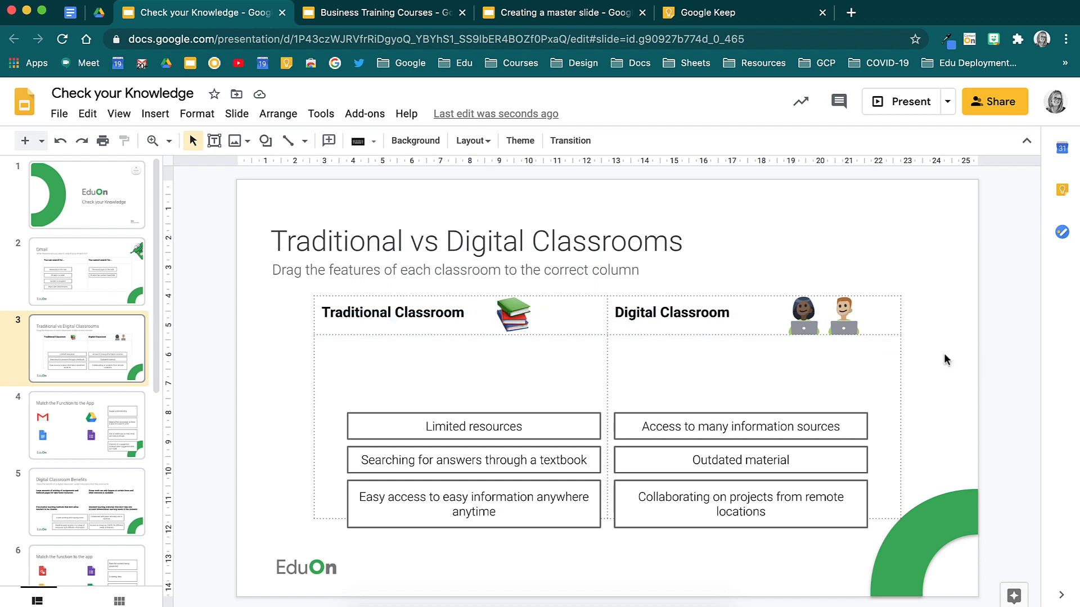
left_click(237, 113)
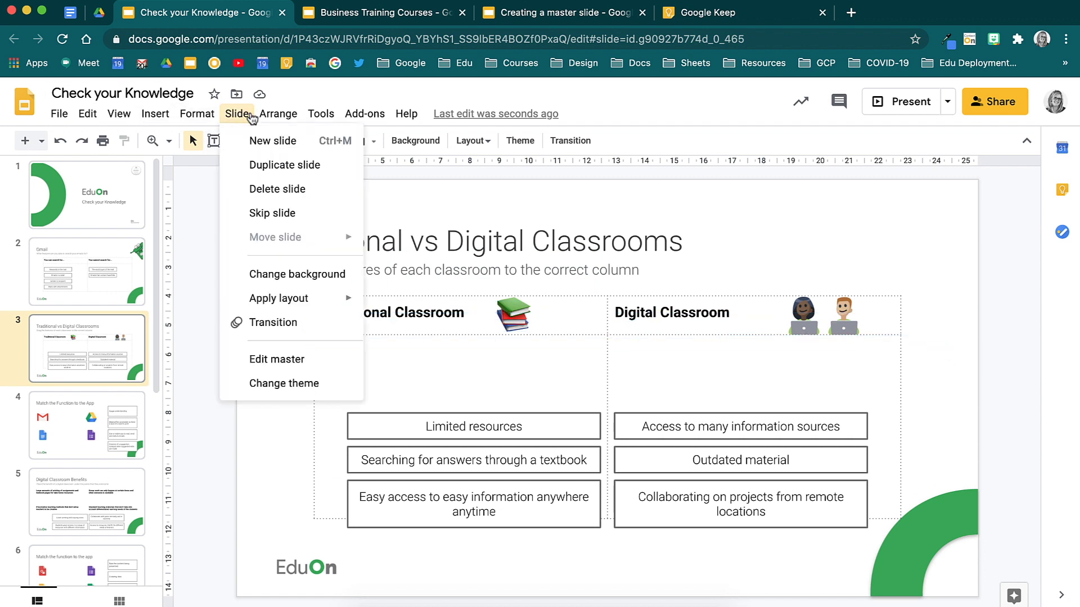
left_click(310, 359)
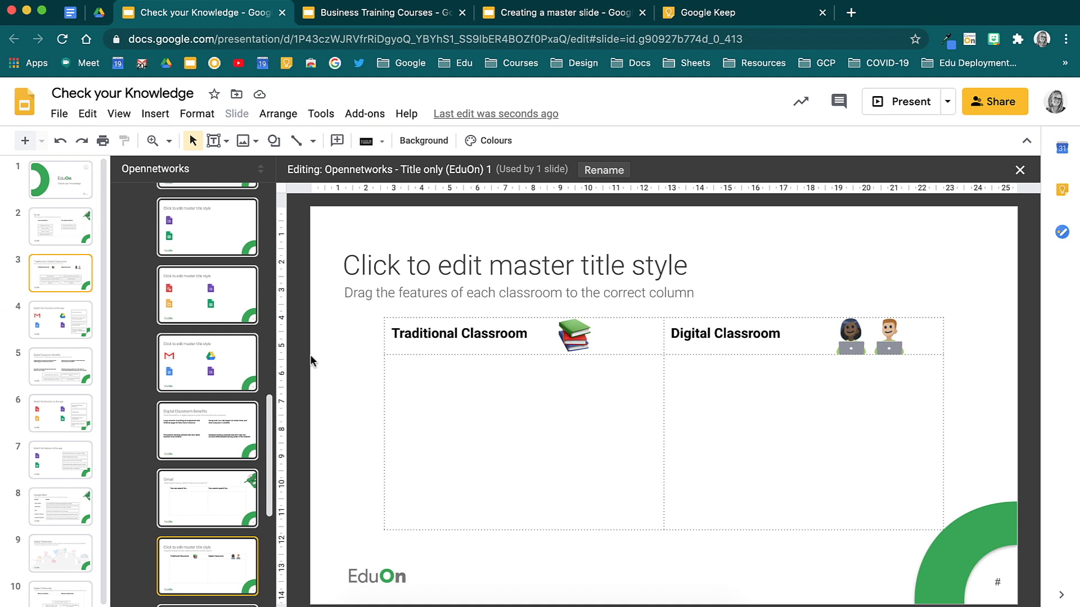
left_click(209, 378)
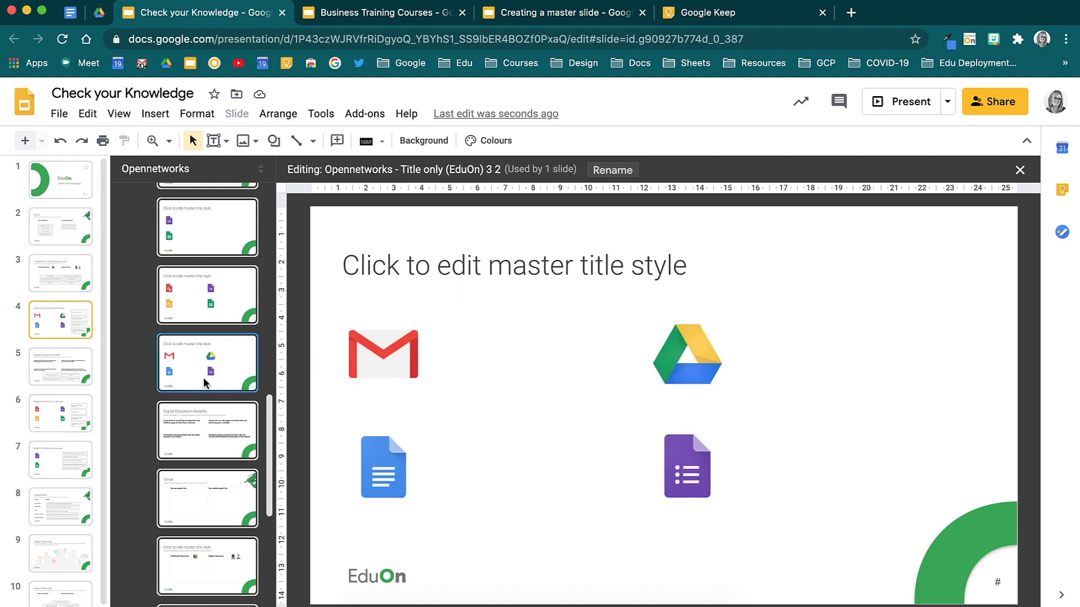
left_click(240, 321)
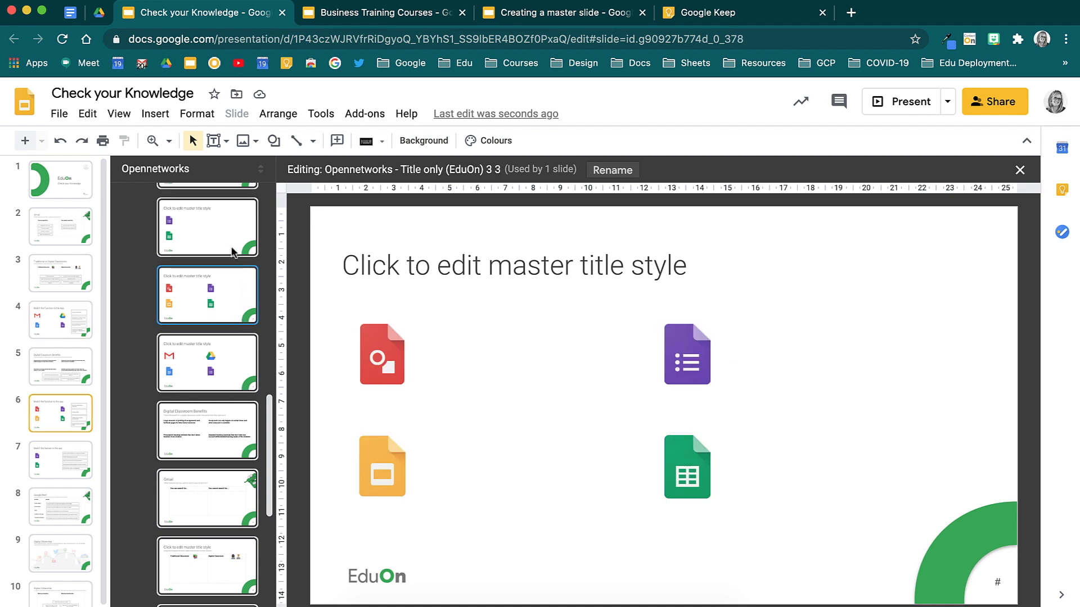
left_click(231, 250)
scroll(232, 252, "up", 2)
left_click(234, 310)
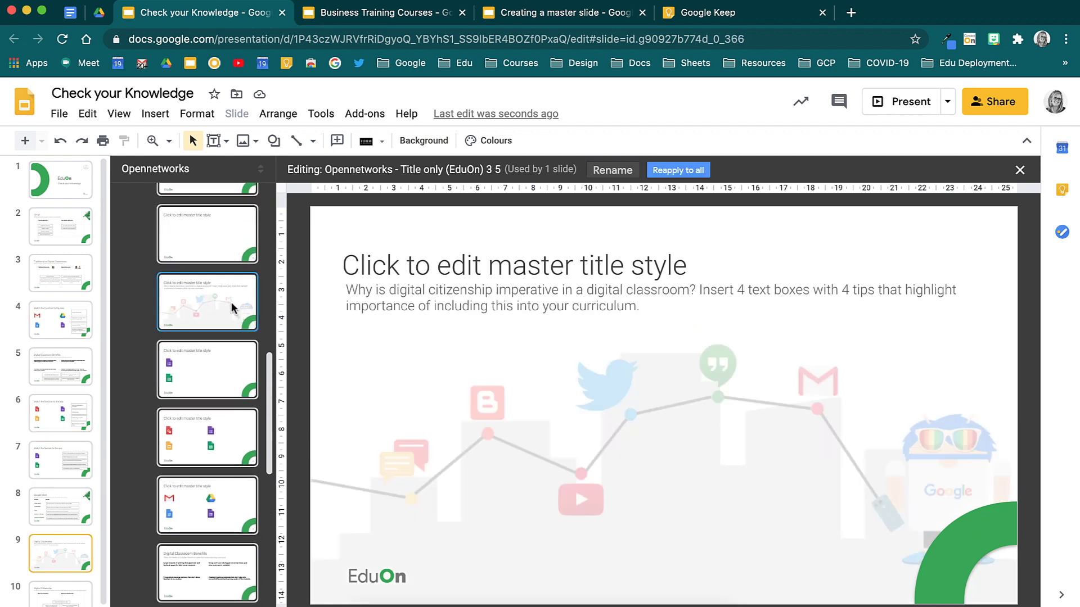
scroll(233, 309, "up", 4)
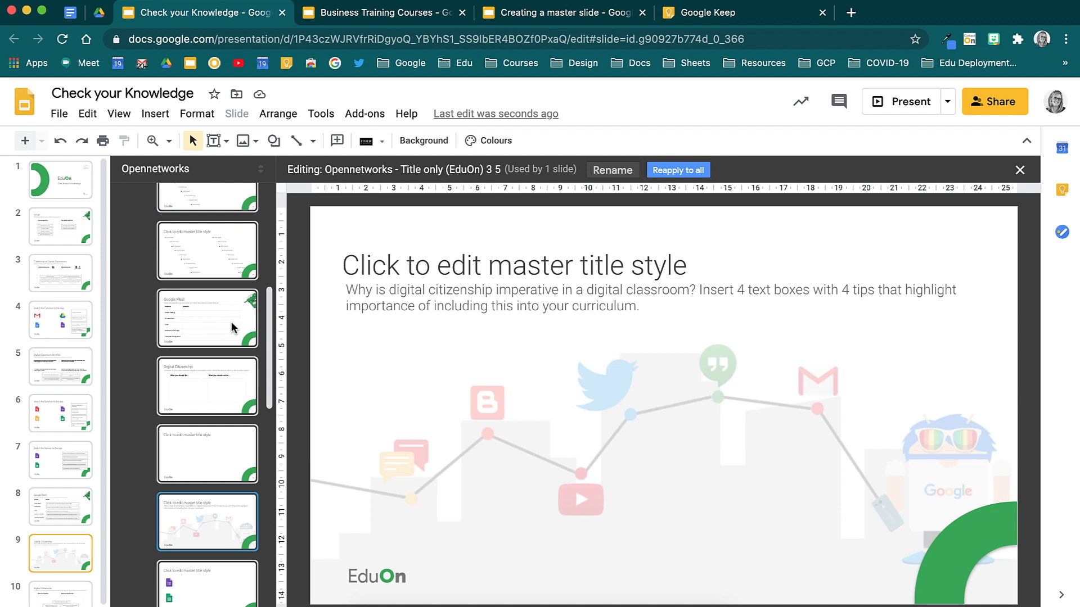
left_click(232, 322)
scroll(231, 322, "up", 3)
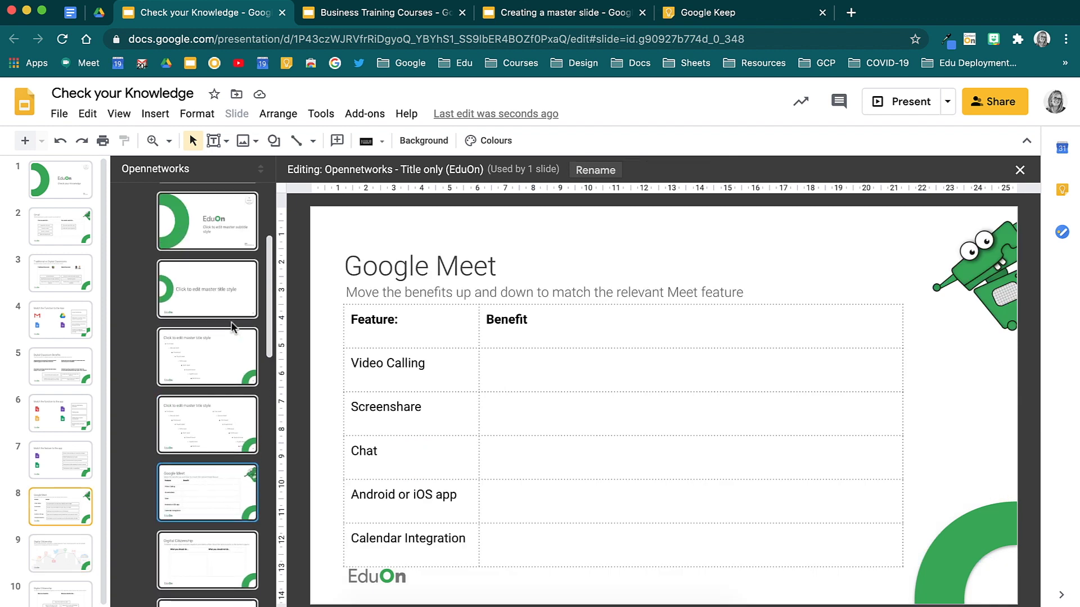
left_click(1019, 170)
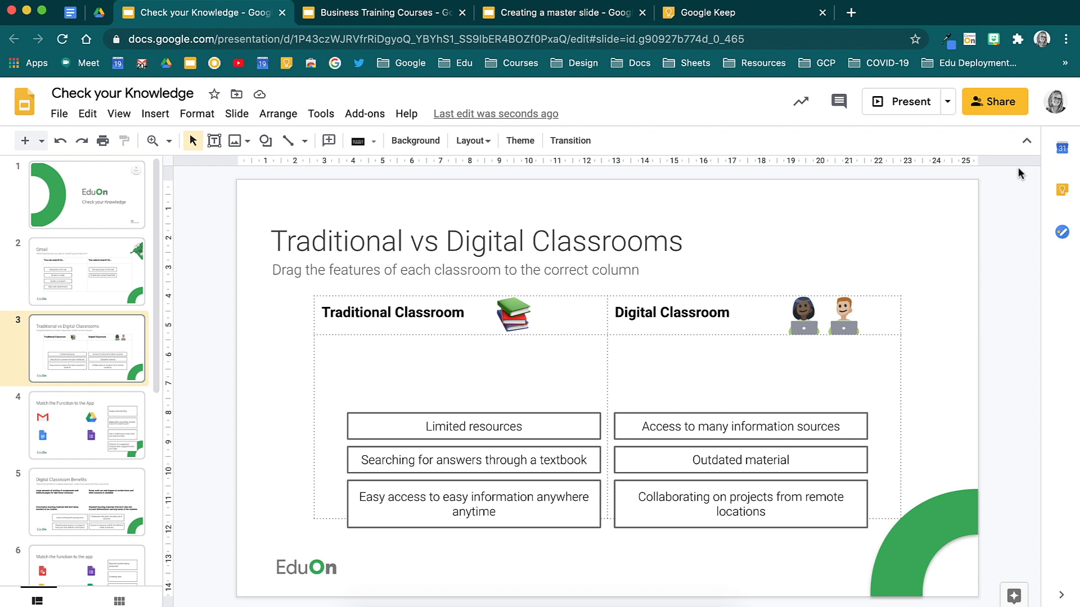
Step: Nudge the Keywords in the mail box on the Gmail slide to line up with its column
left_click(111, 281)
mouse_move(432, 390)
left_mouse_down()
mouse_move(432, 369)
mouse_move(440, 388)
left_mouse_up()
left_click(246, 240)
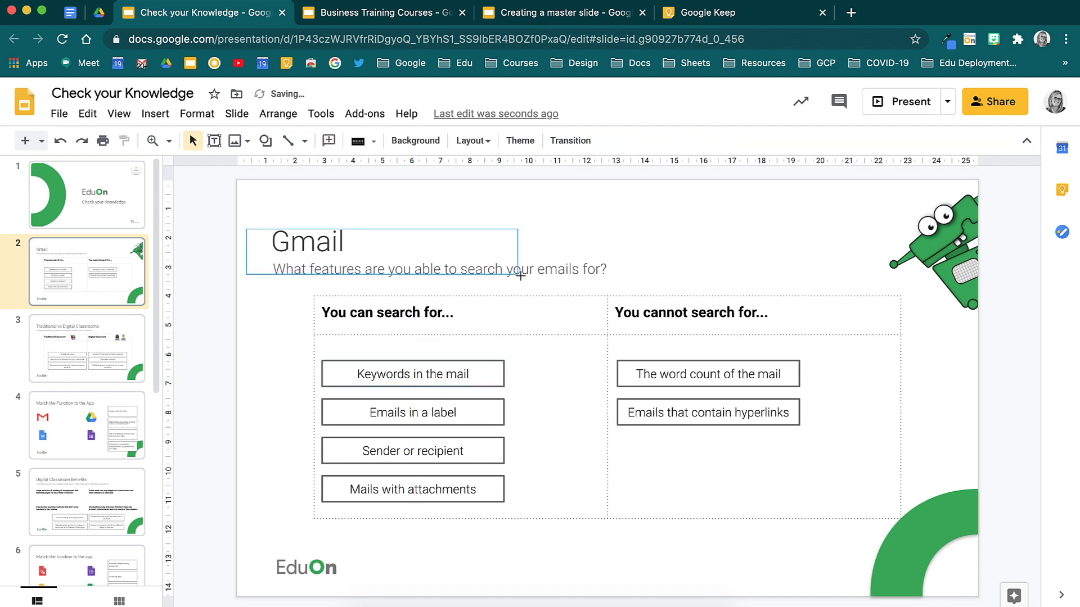
Step: Shift the word count and hyperlinks answers further right, placing the hyperlinks box lower
left_click_drag(305, 247, 617, 312)
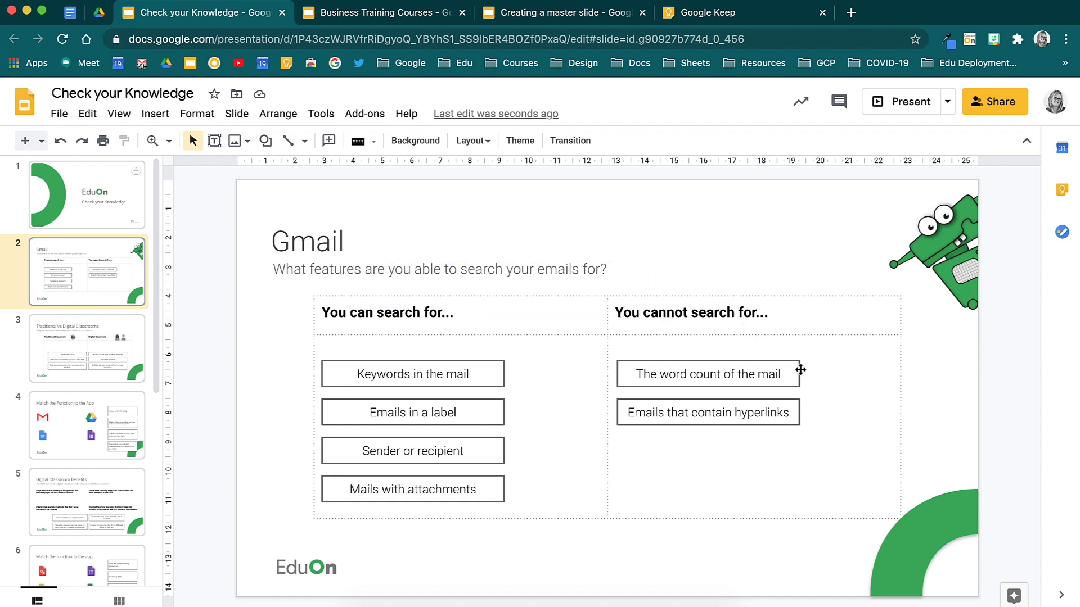
left_click_drag(798, 373, 850, 379)
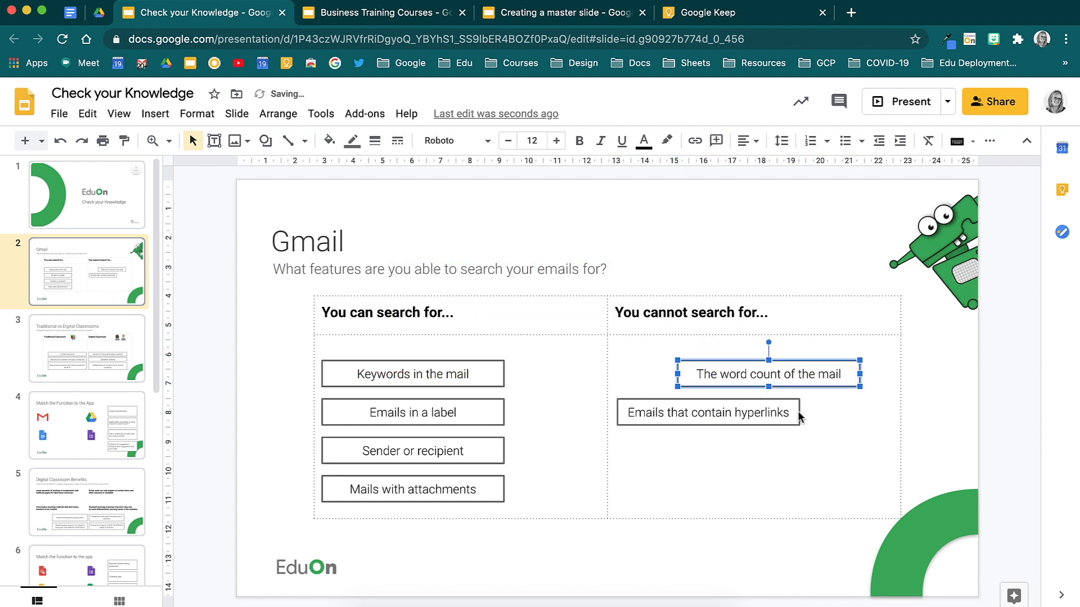
left_click_drag(793, 413, 837, 445)
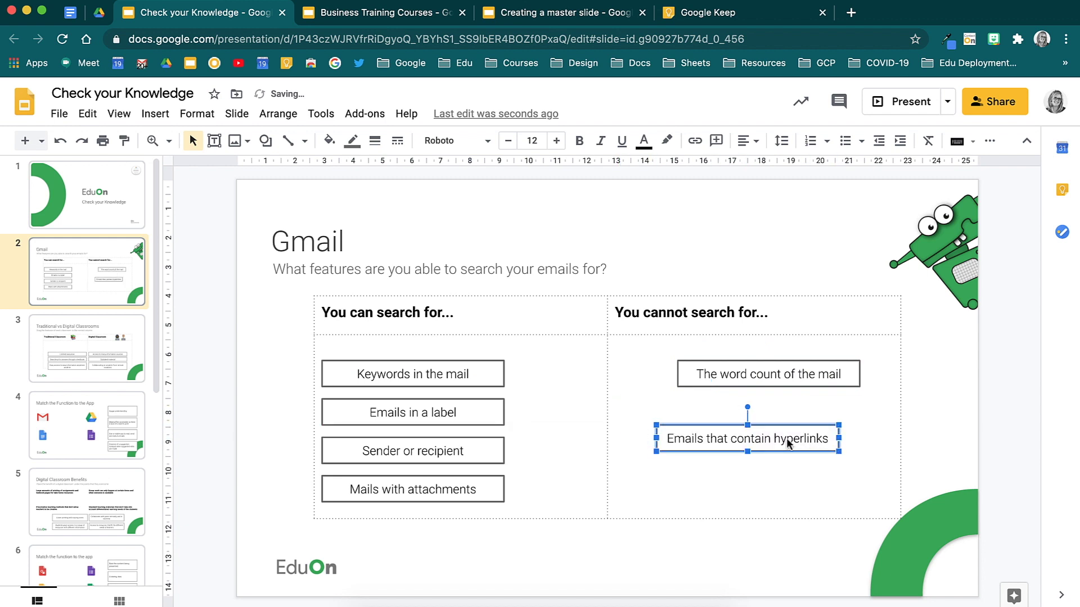
left_click(600, 436)
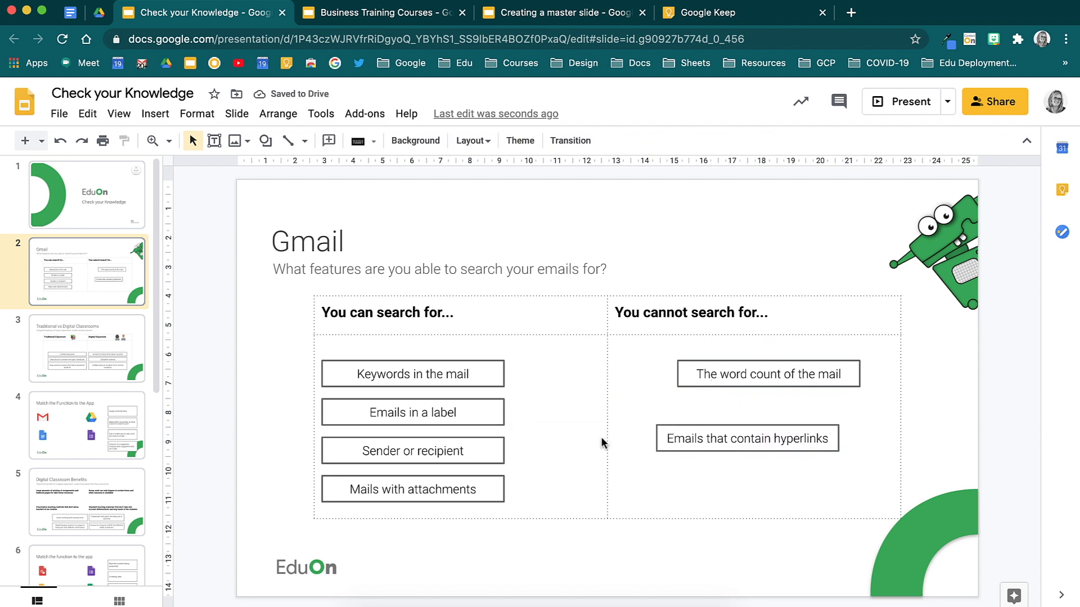